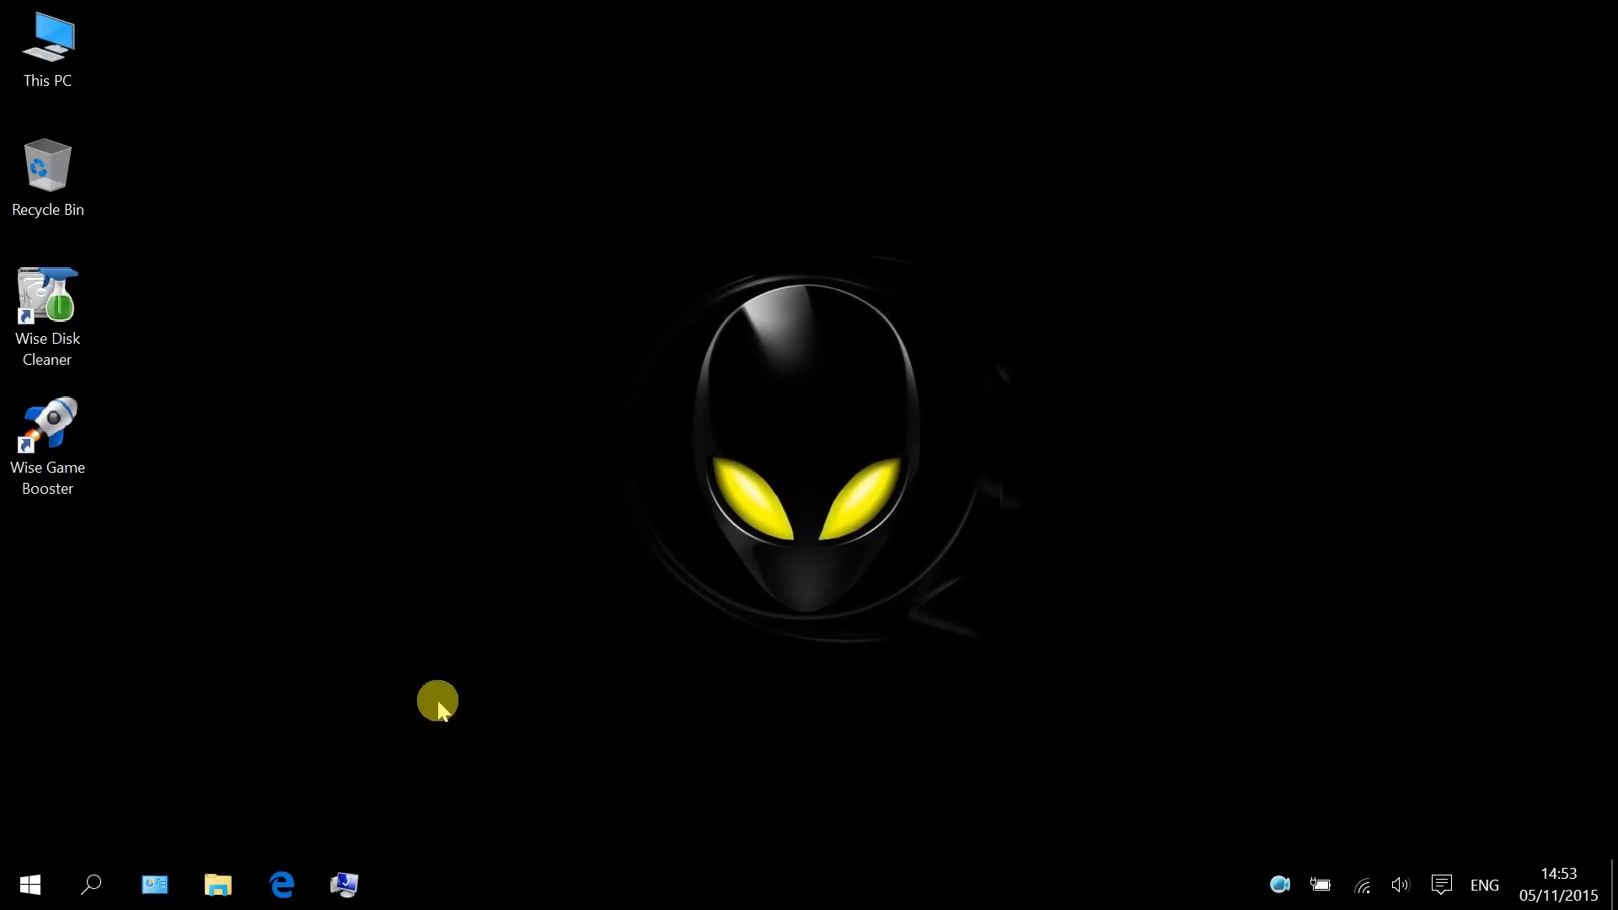
- Review the virtual memory paging settings under Performance Options' Advanced tab
click(345, 881)
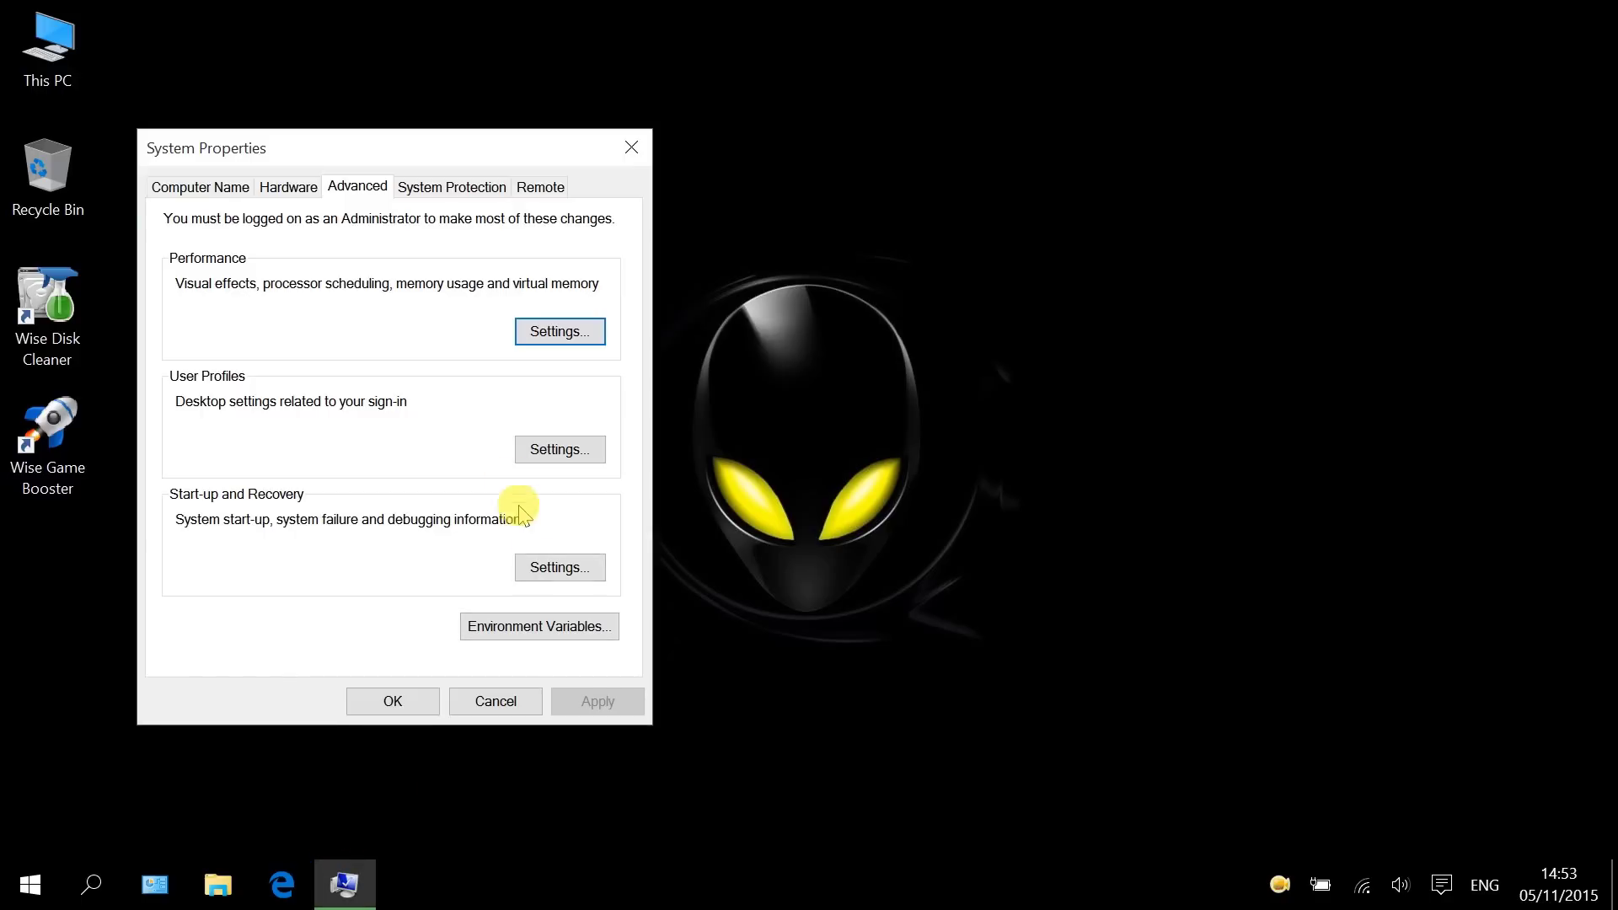
click(556, 330)
click(310, 254)
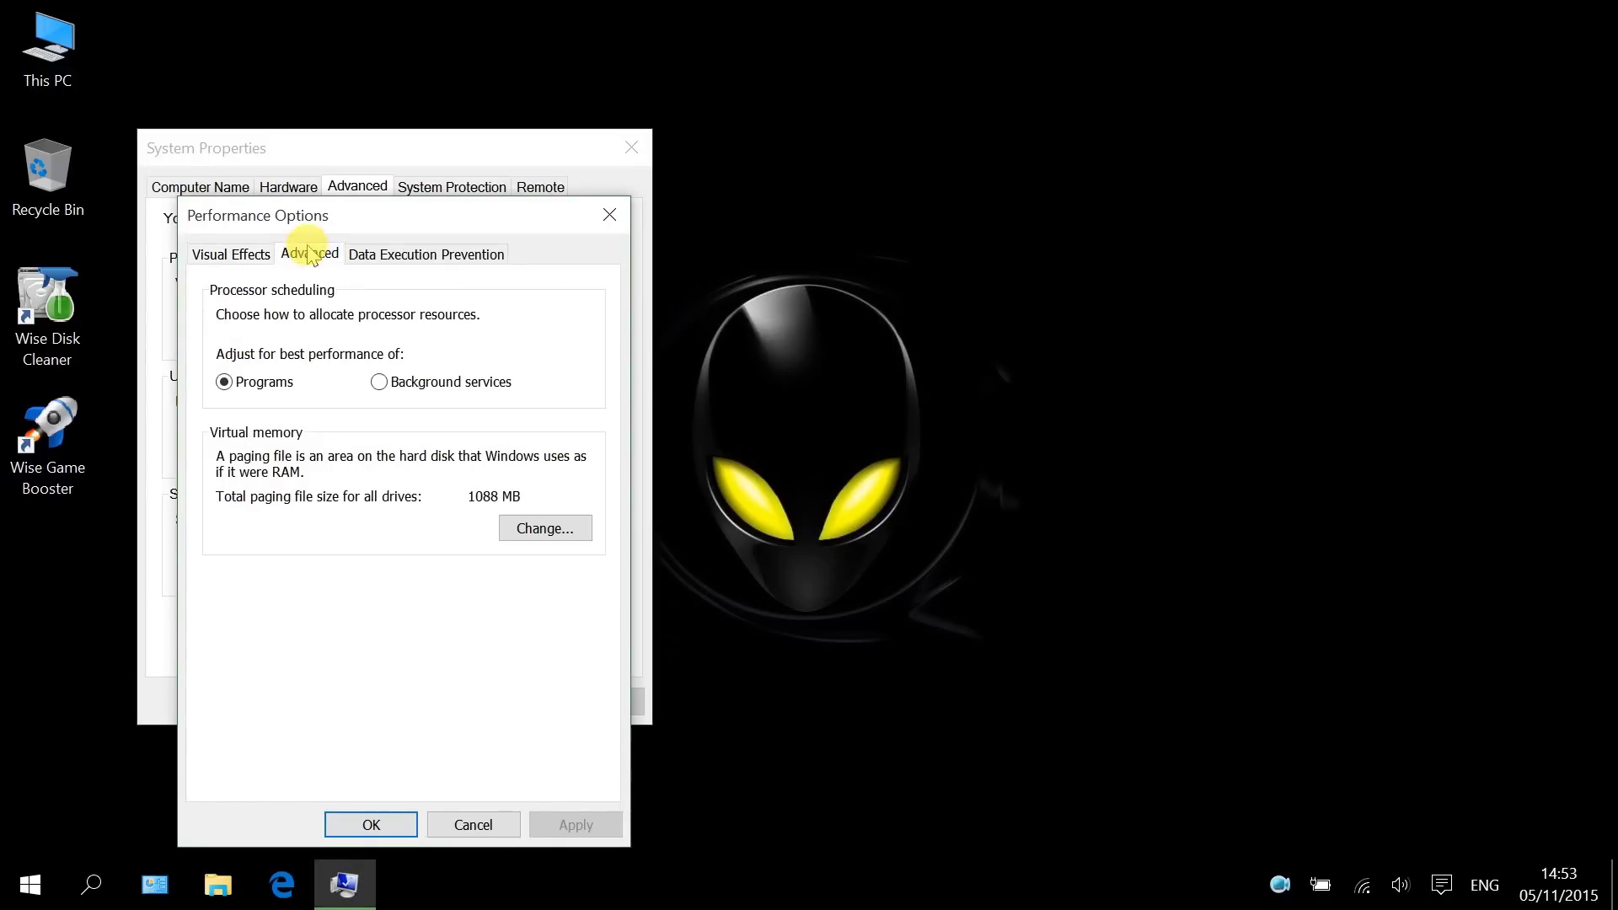
click(539, 527)
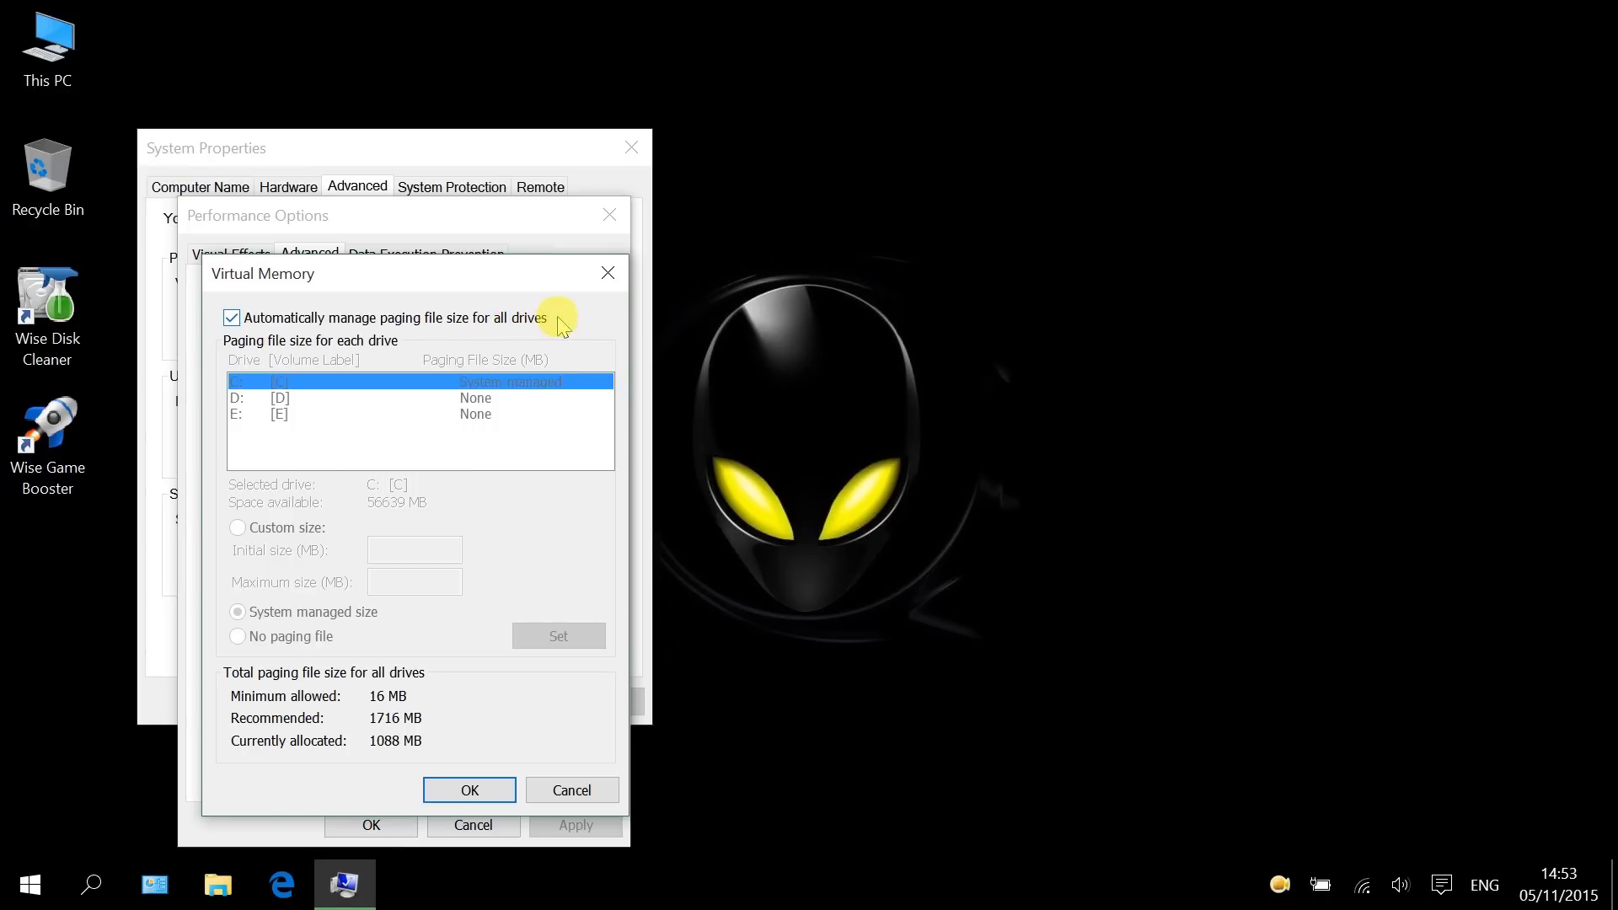
click(610, 270)
- Close Performance Options and System Properties, and show This PC in File Explorer
click(612, 218)
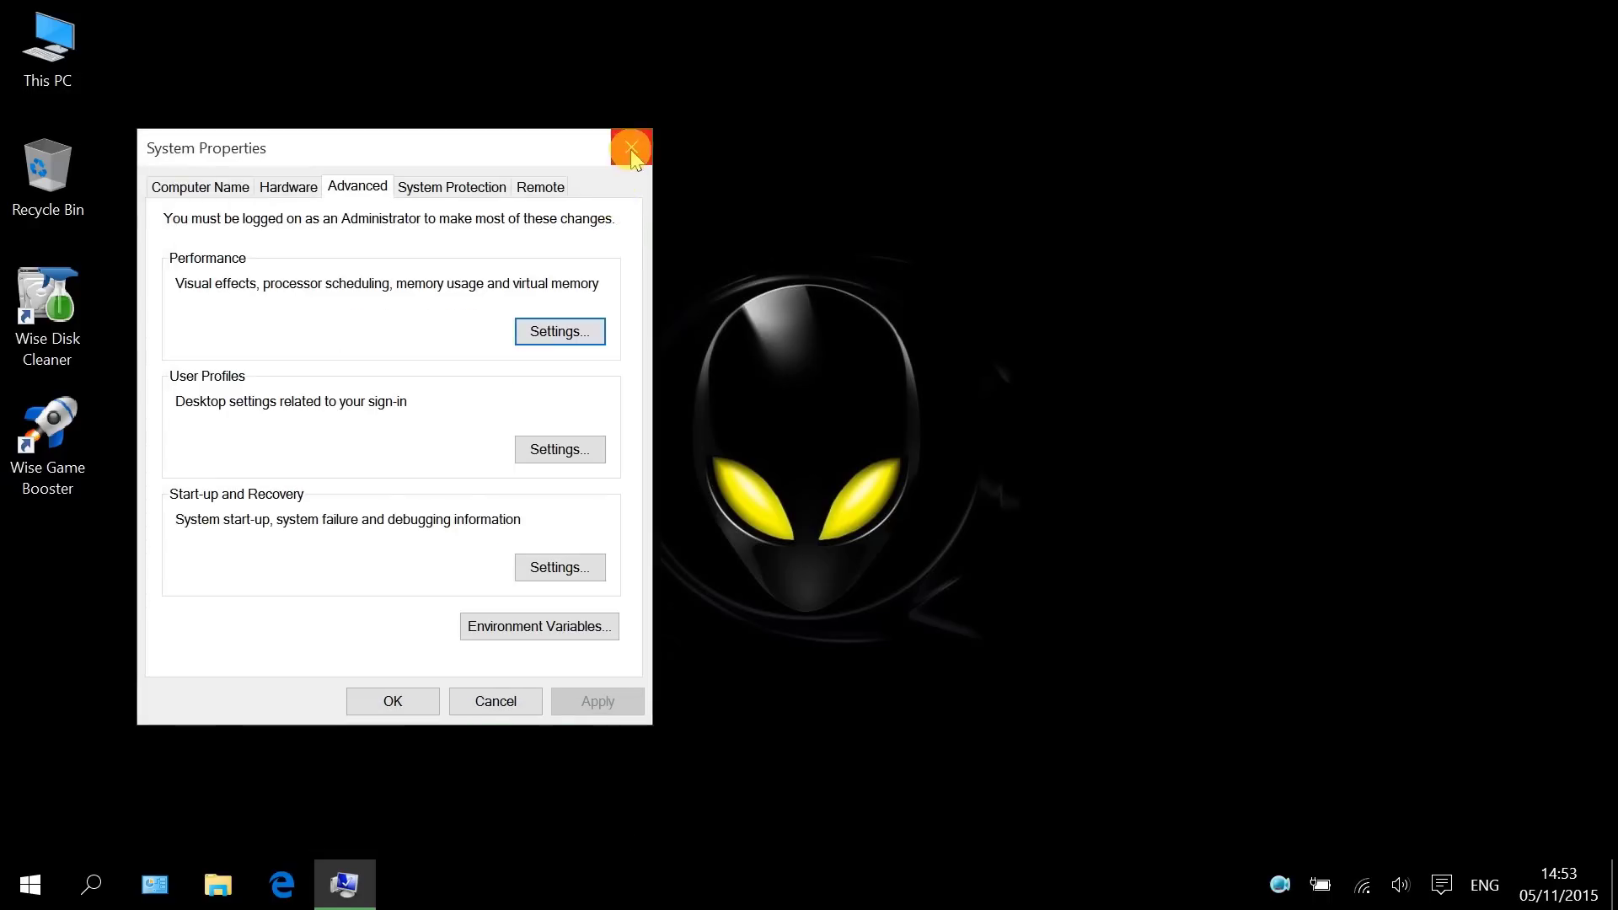
click(631, 147)
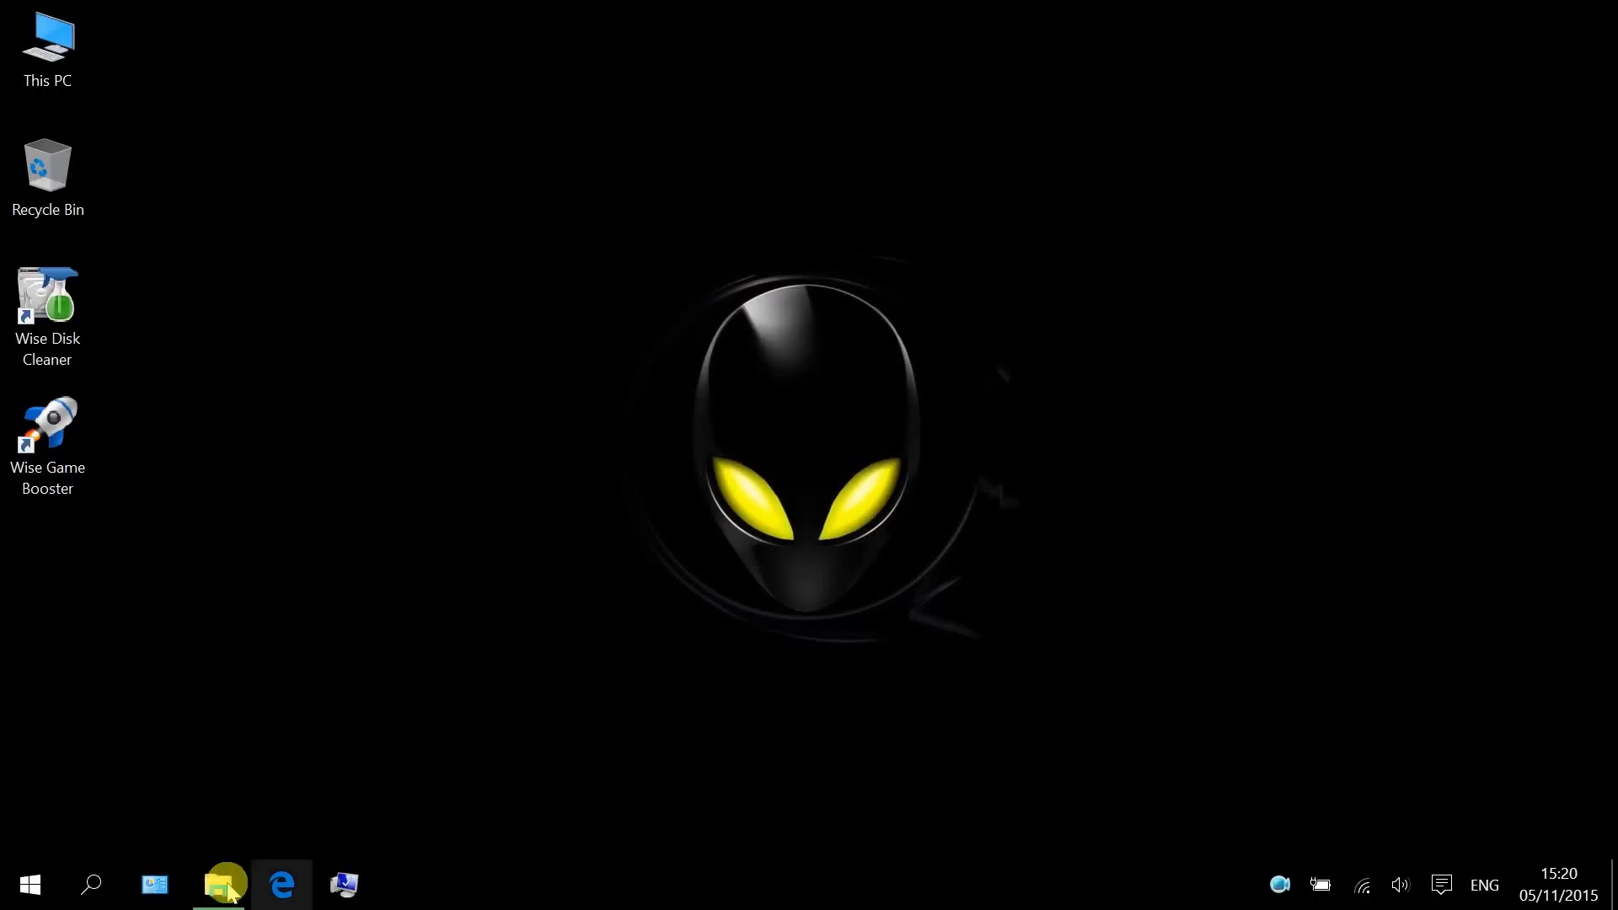
click(221, 884)
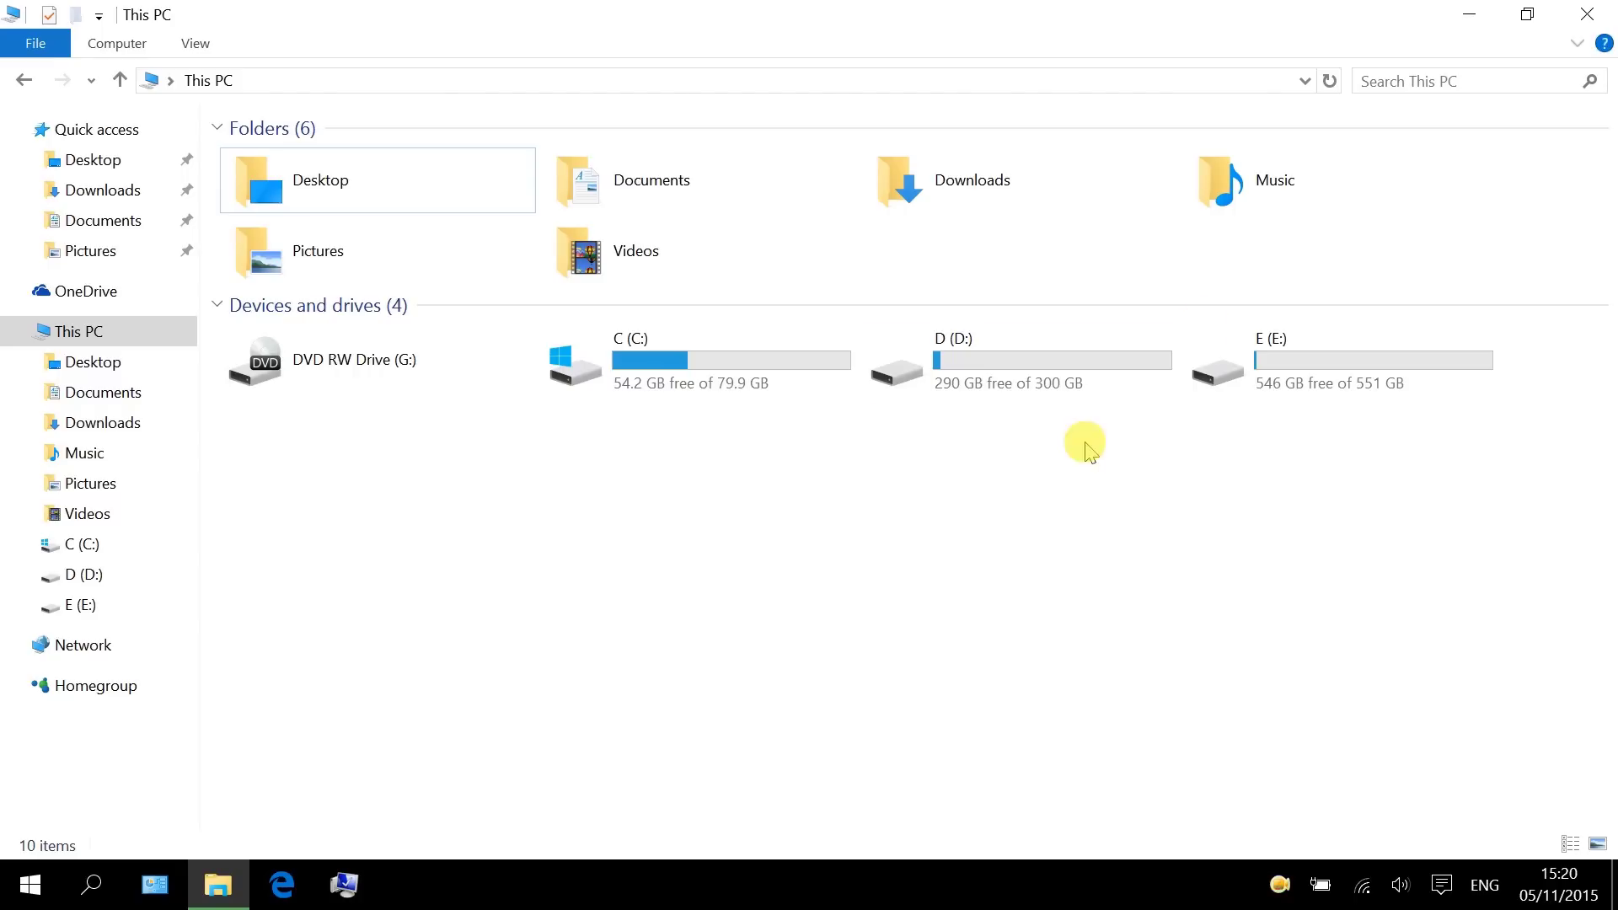
- Close the This PC window to return to the desktop
click(1587, 15)
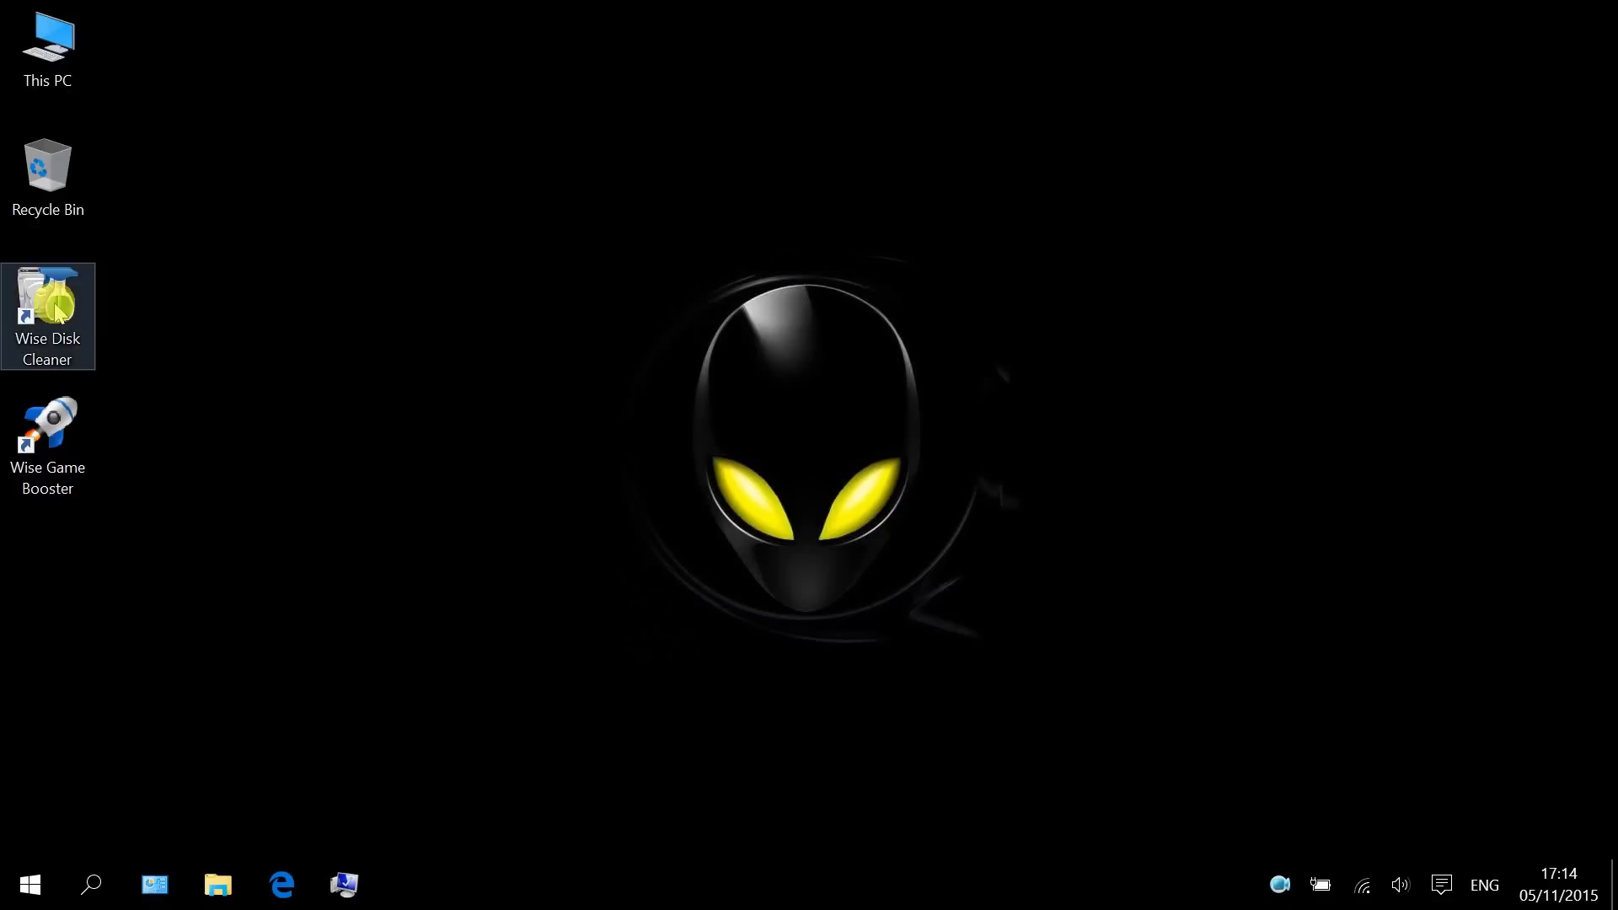
- Launch Wise Disk Cleaner, expand Windows System junk, and go to Advanced Cleaner for drives C:, D:, E:
double_click(51, 308)
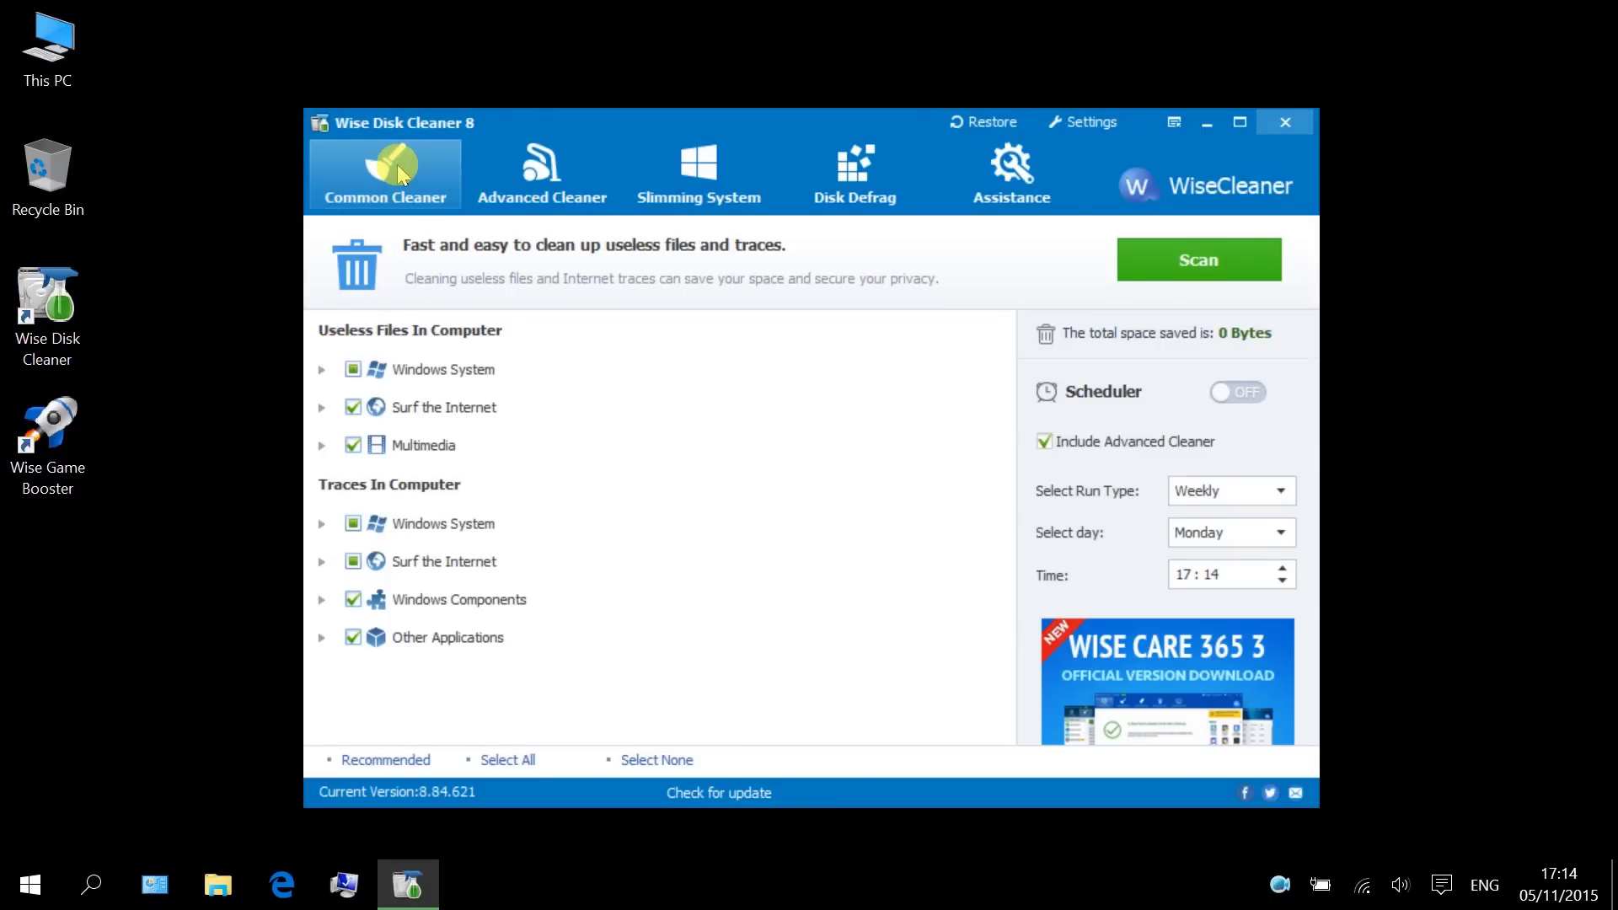
click(321, 370)
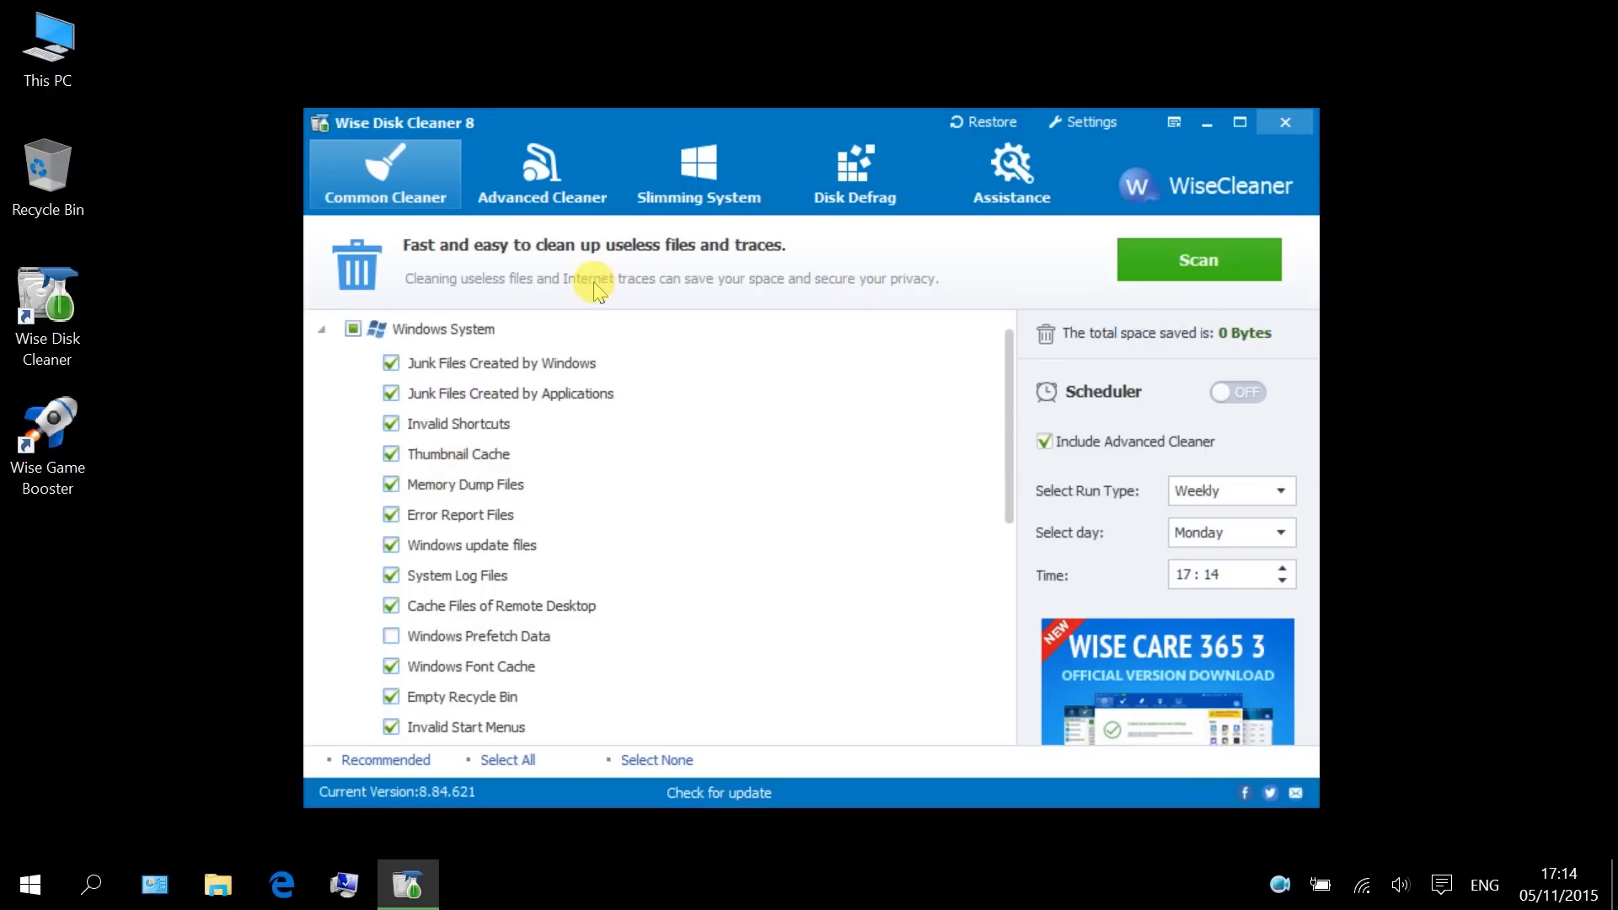
click(536, 190)
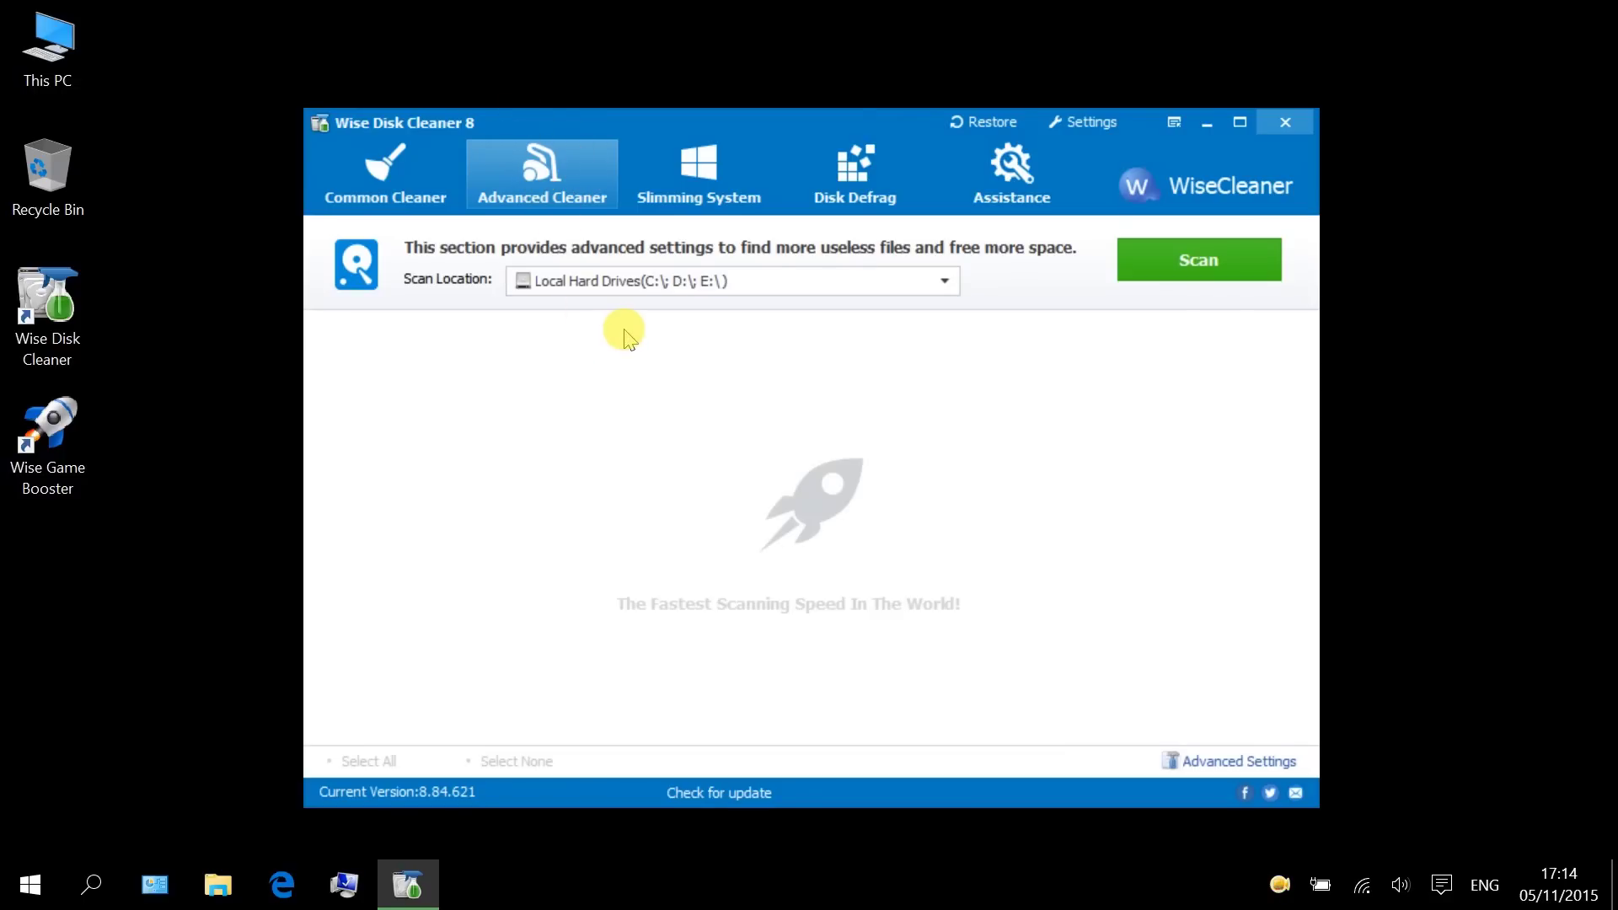
- Check the 316.0 MB Slimming System list and the Disk Defrag drives, then exit Wise Disk Cleaner
click(699, 169)
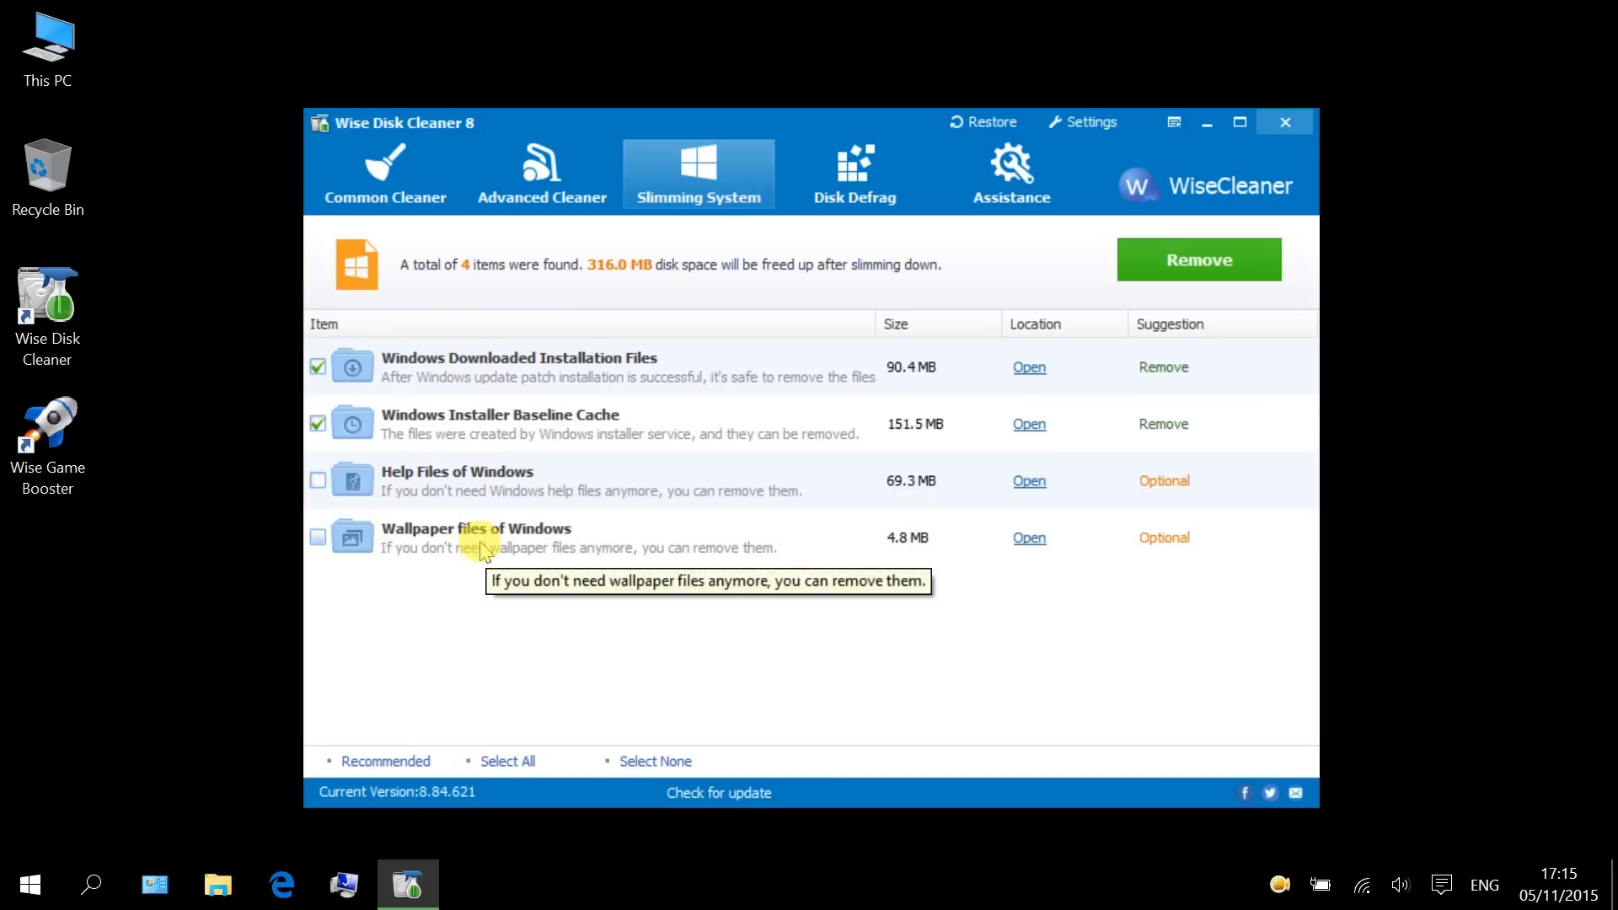
click(858, 169)
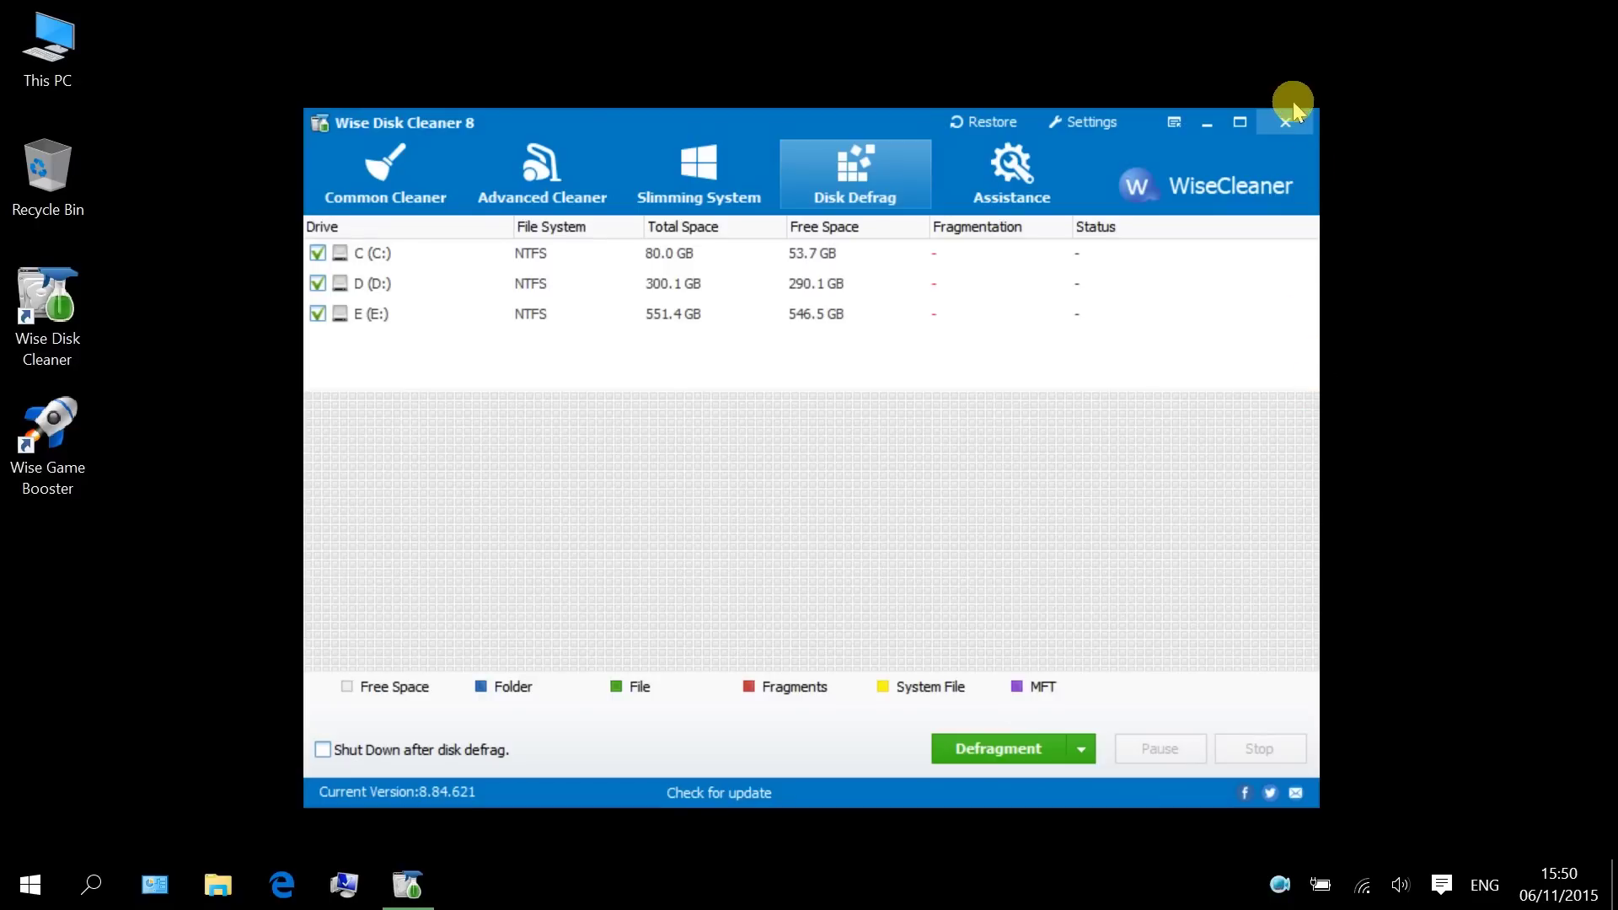
click(1285, 122)
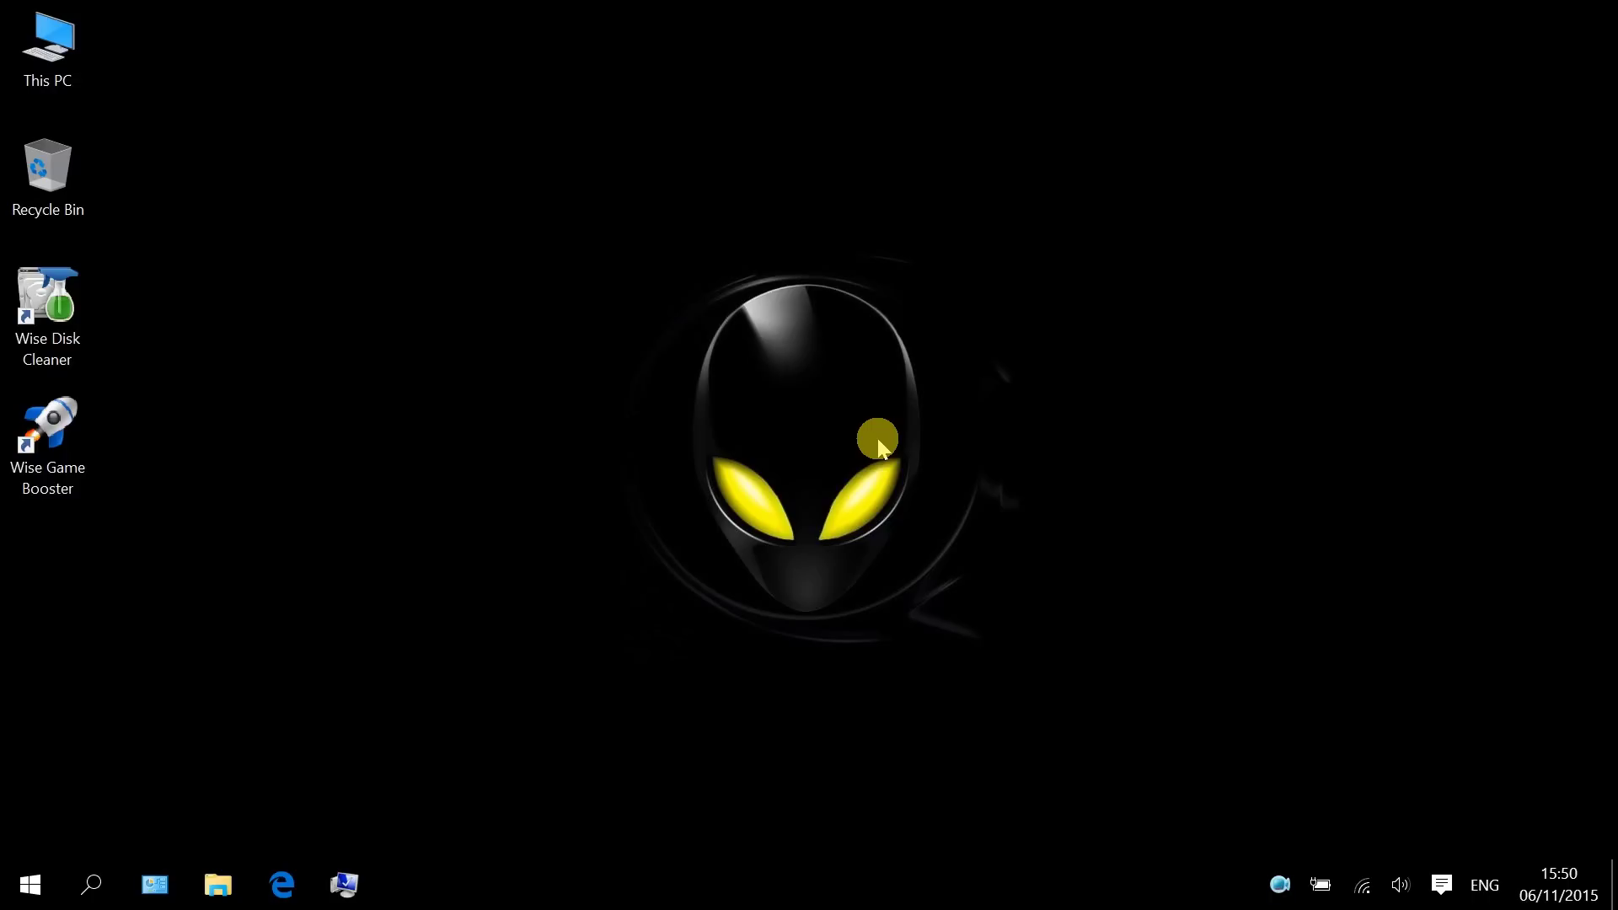
click(136, 896)
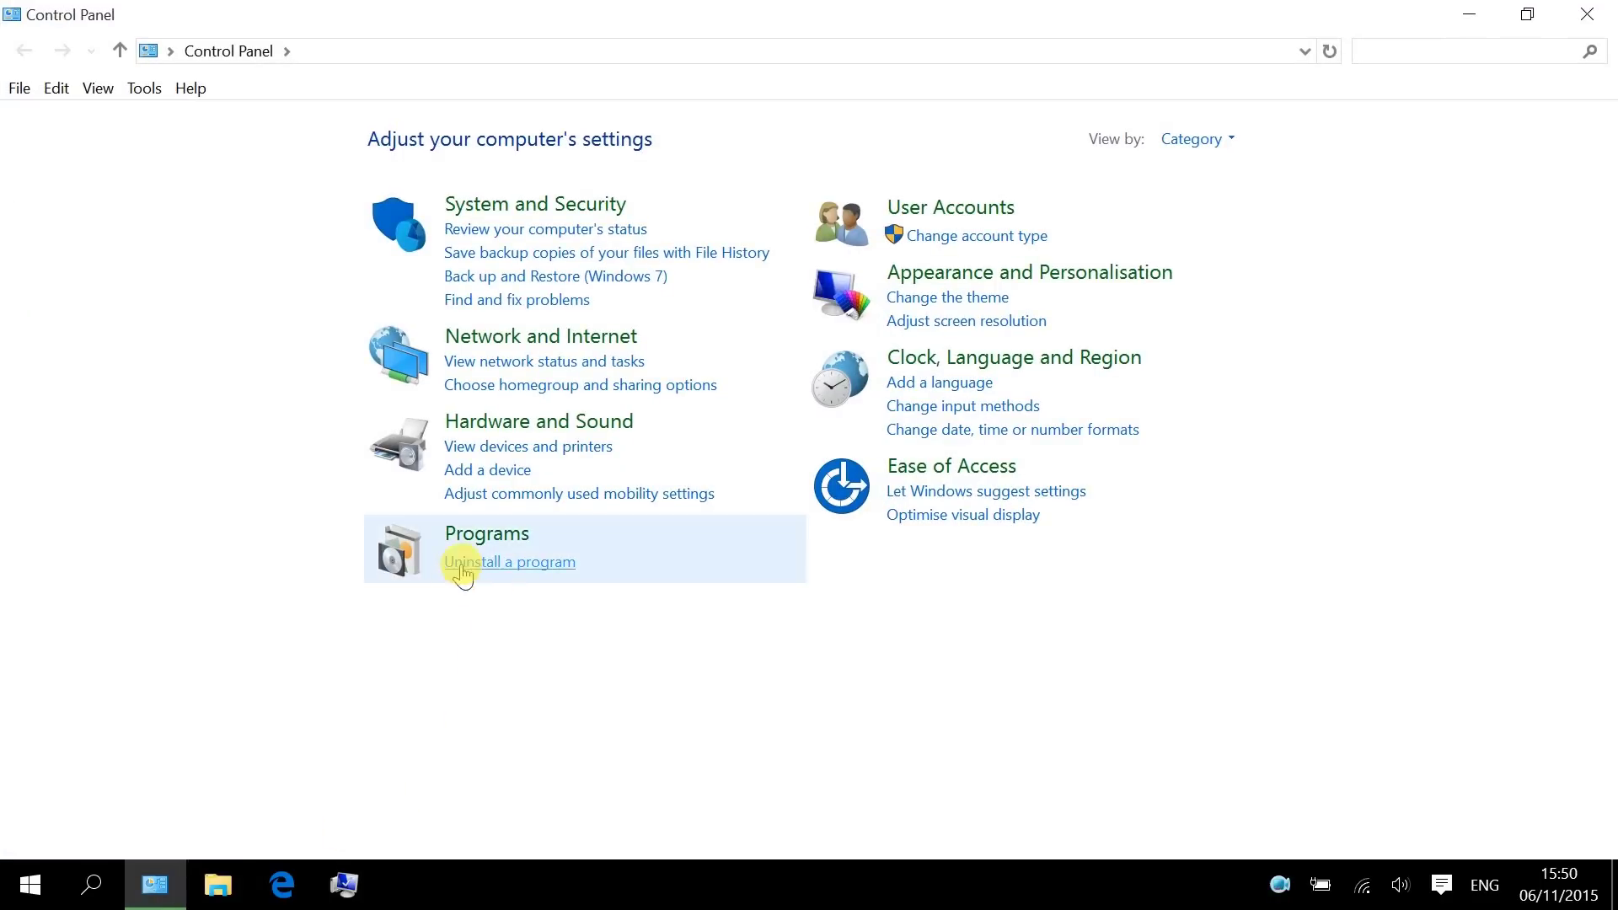
click(514, 561)
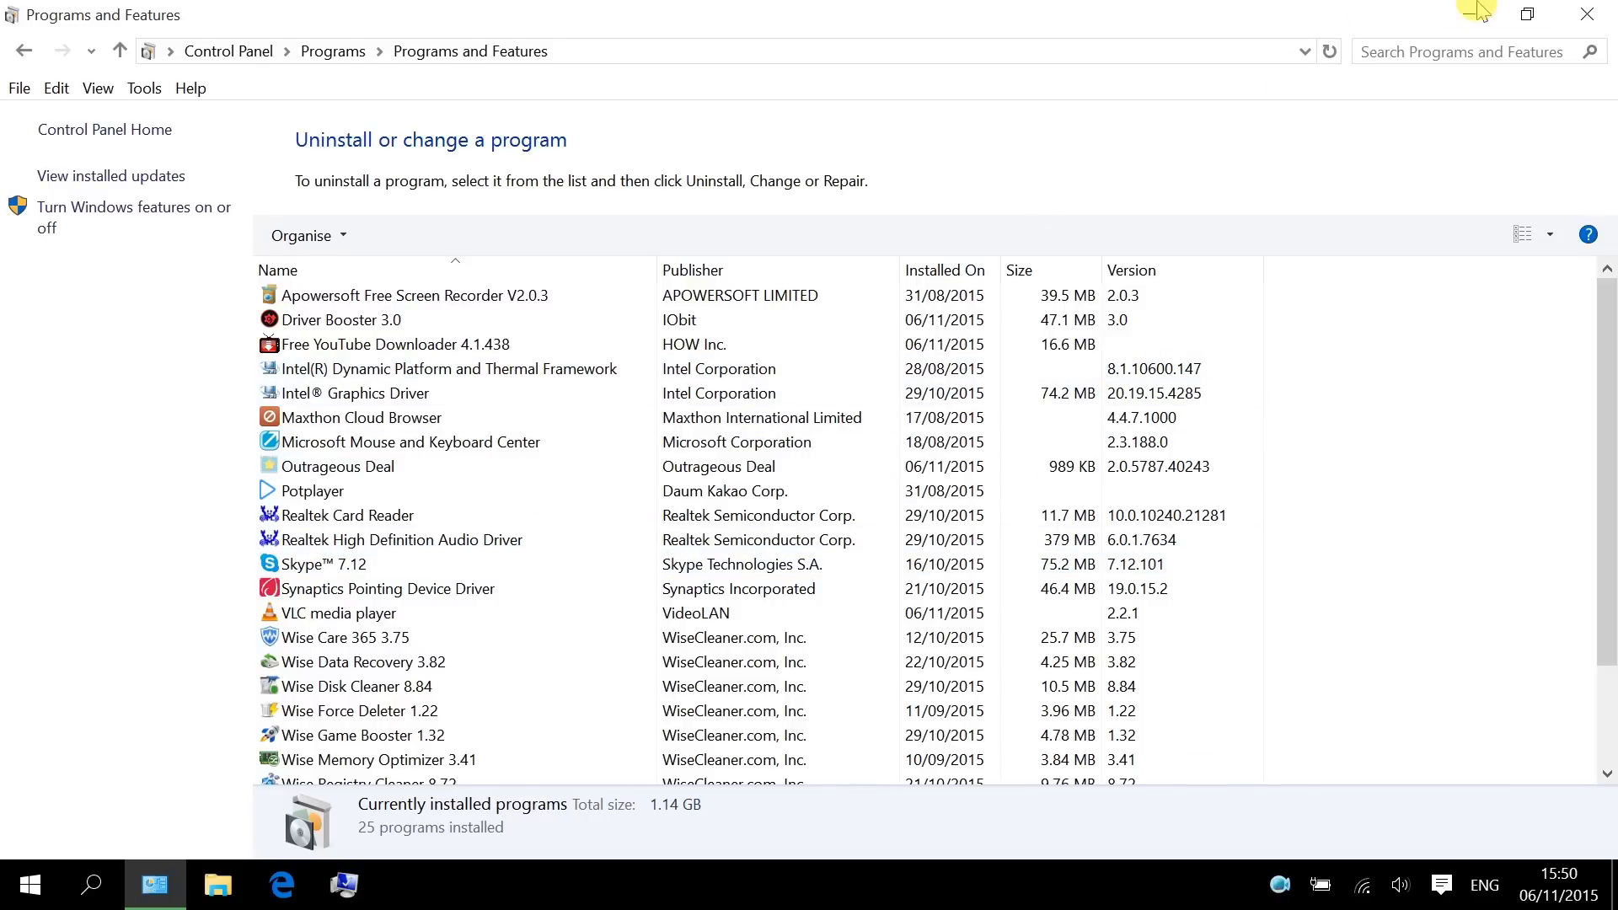
click(1587, 15)
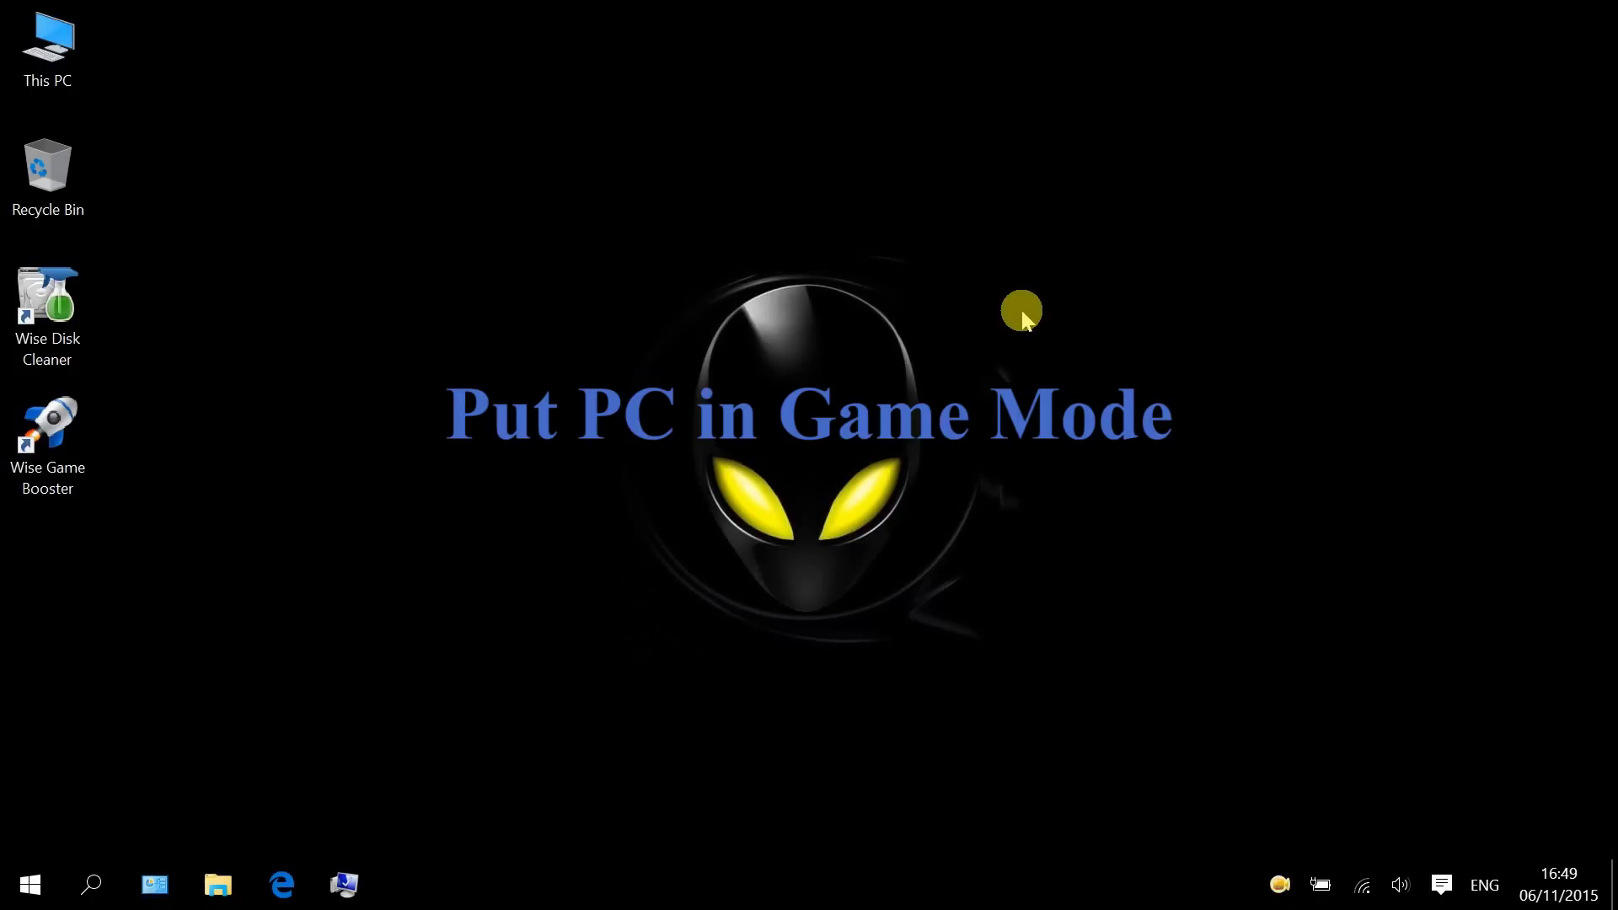
- Run Optimize All in Wise Game Booster on its 10 issues, then exit it
double_click(52, 459)
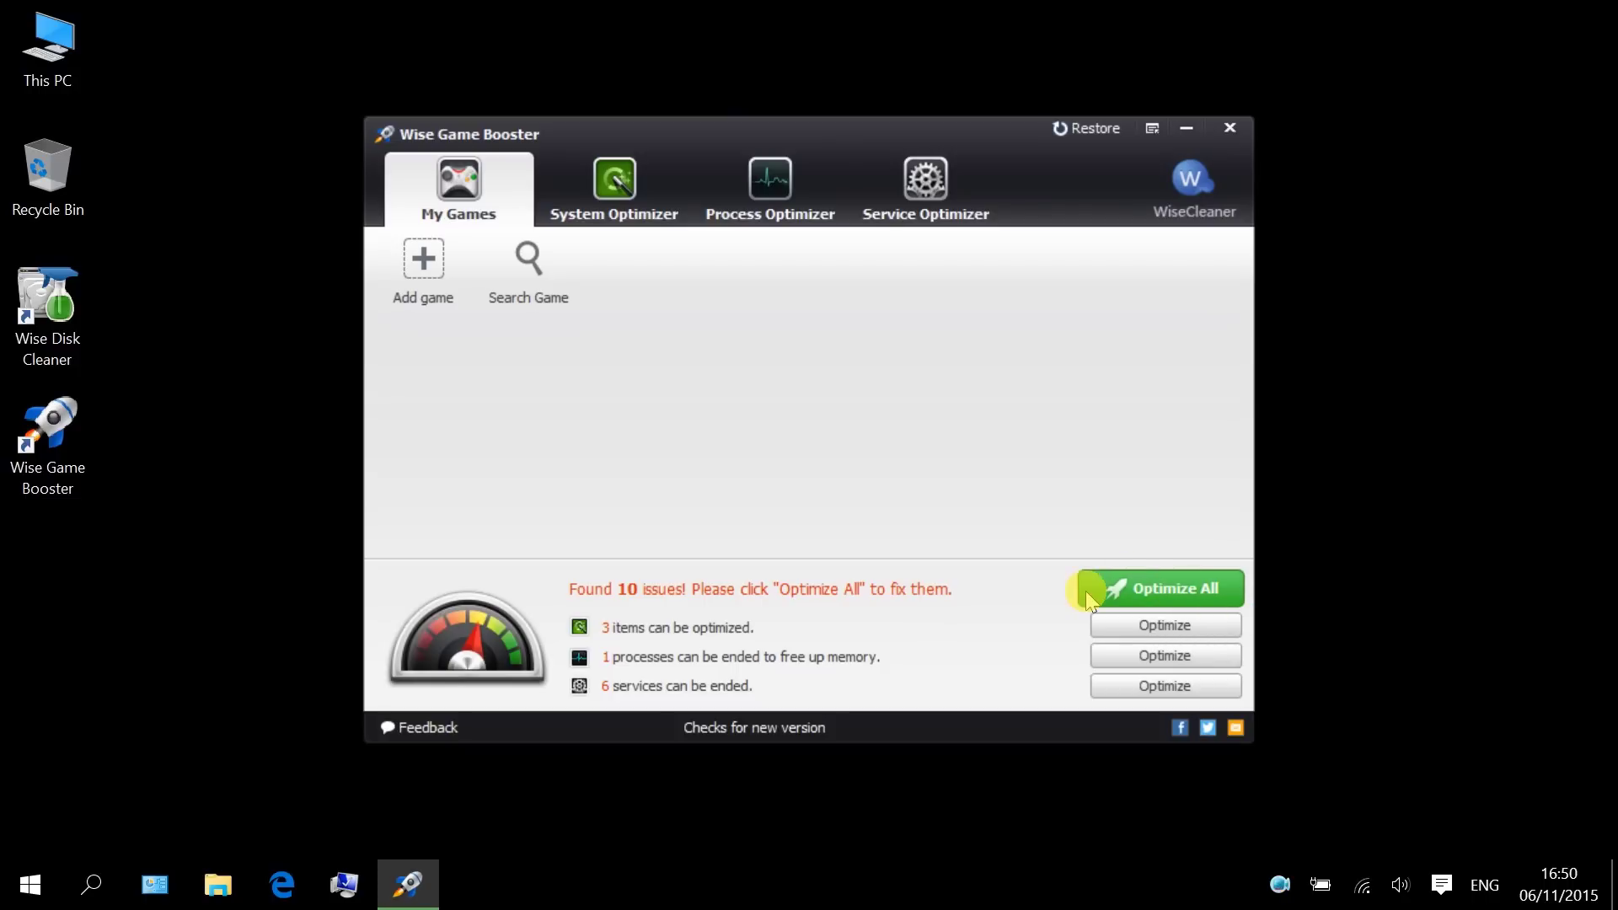
click(1146, 569)
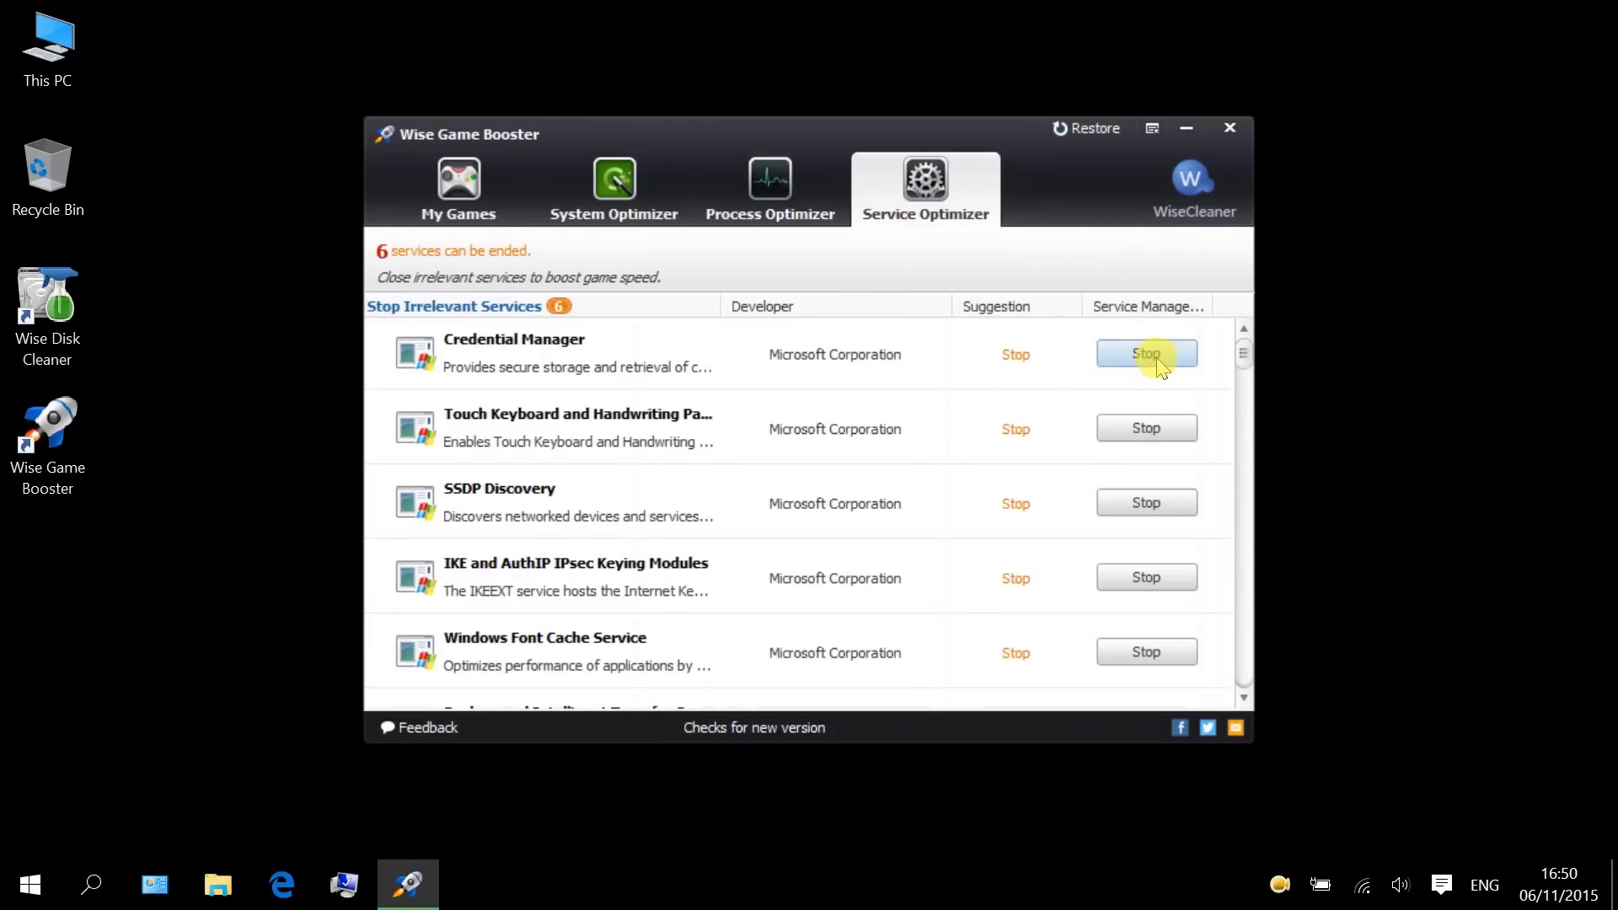
click(1229, 128)
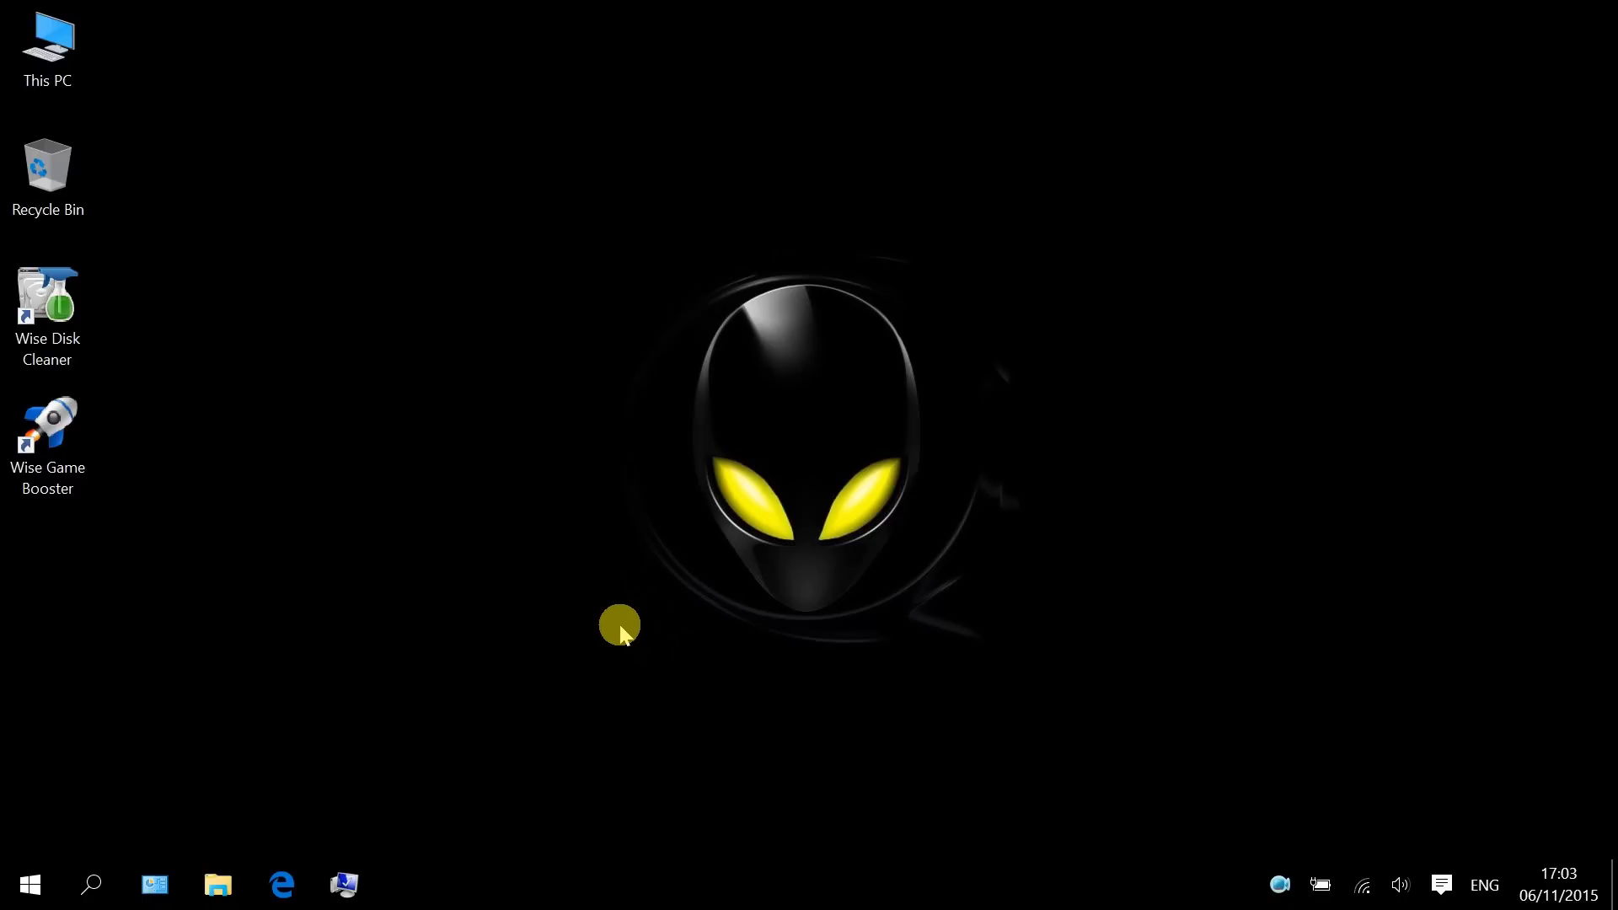
- Via a search for 'advance', set Performance Options to 'Adjust for best performance' and confirm with OK
click(84, 884)
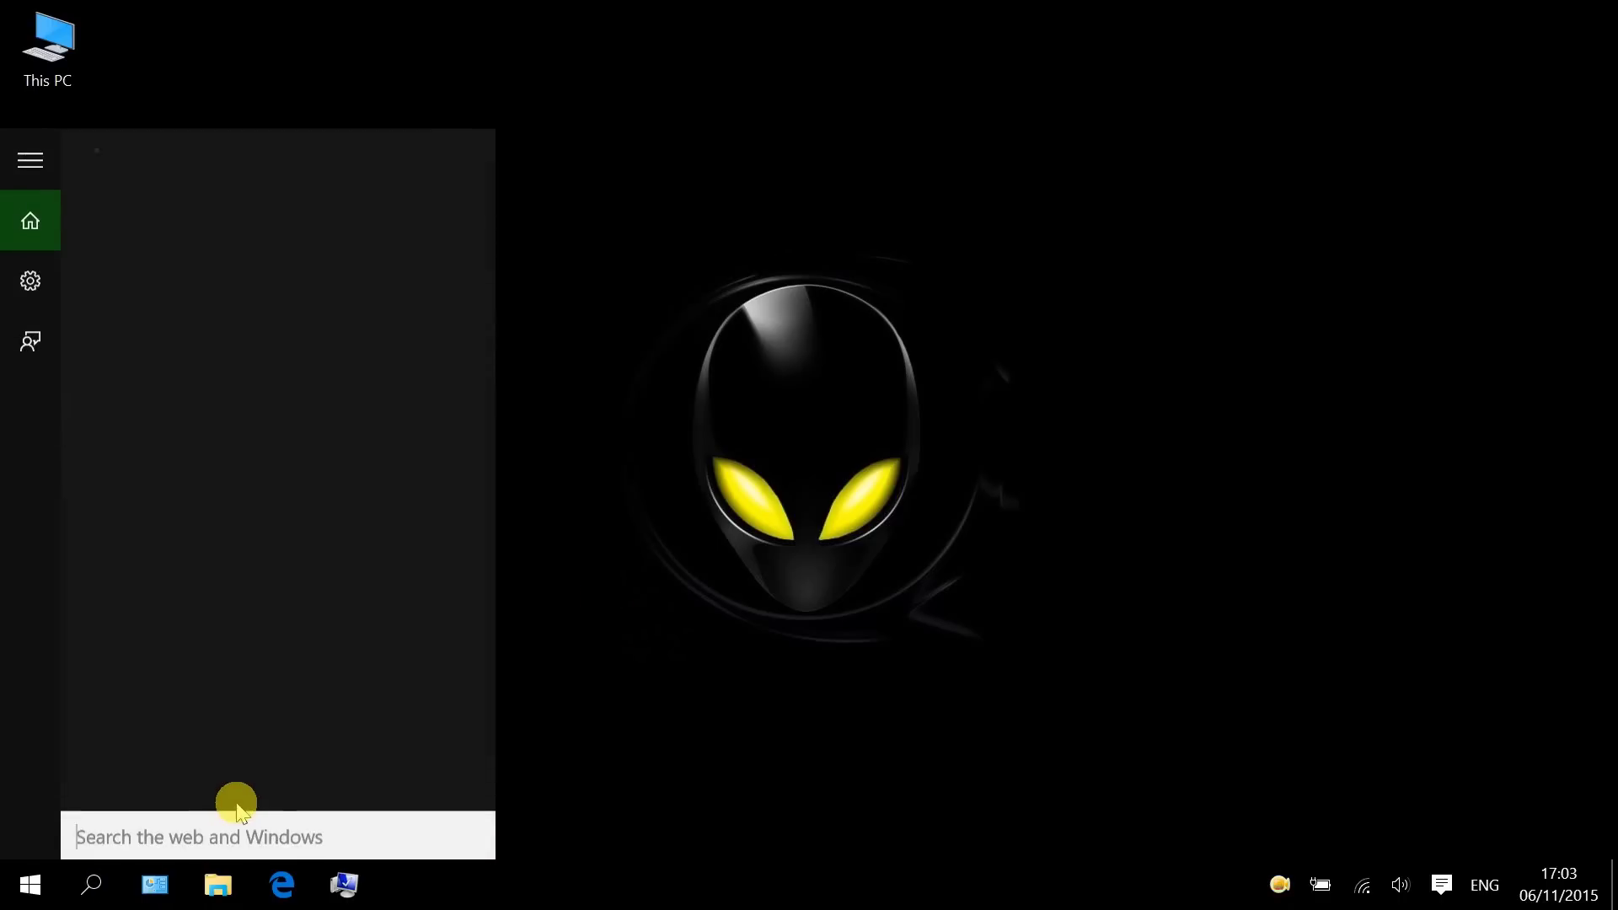
text(advance)
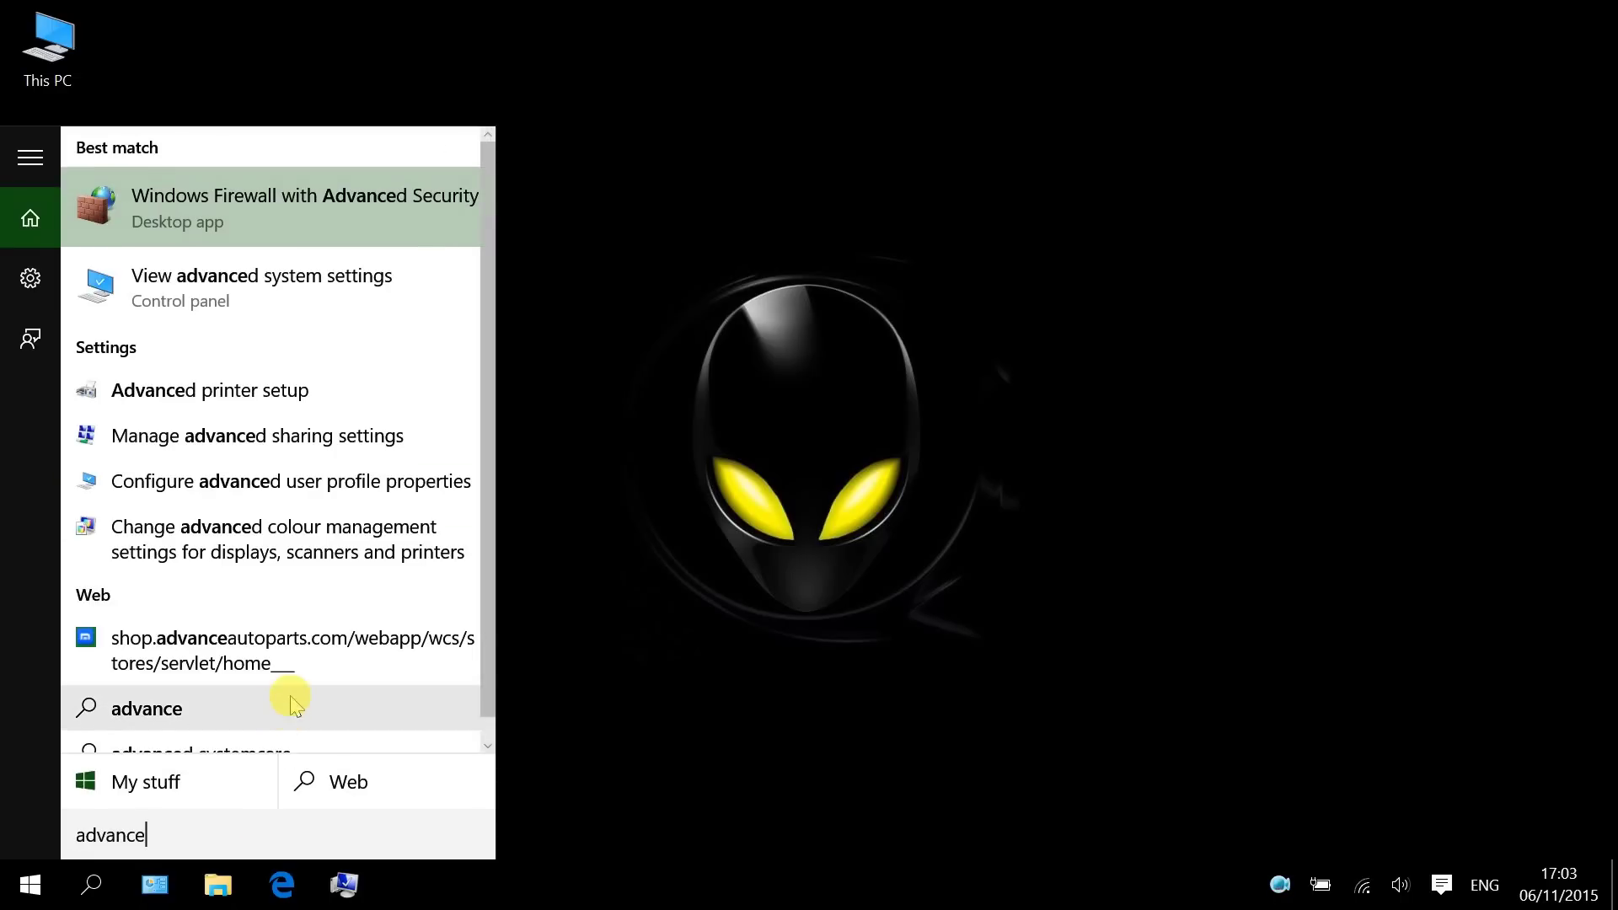
click(268, 284)
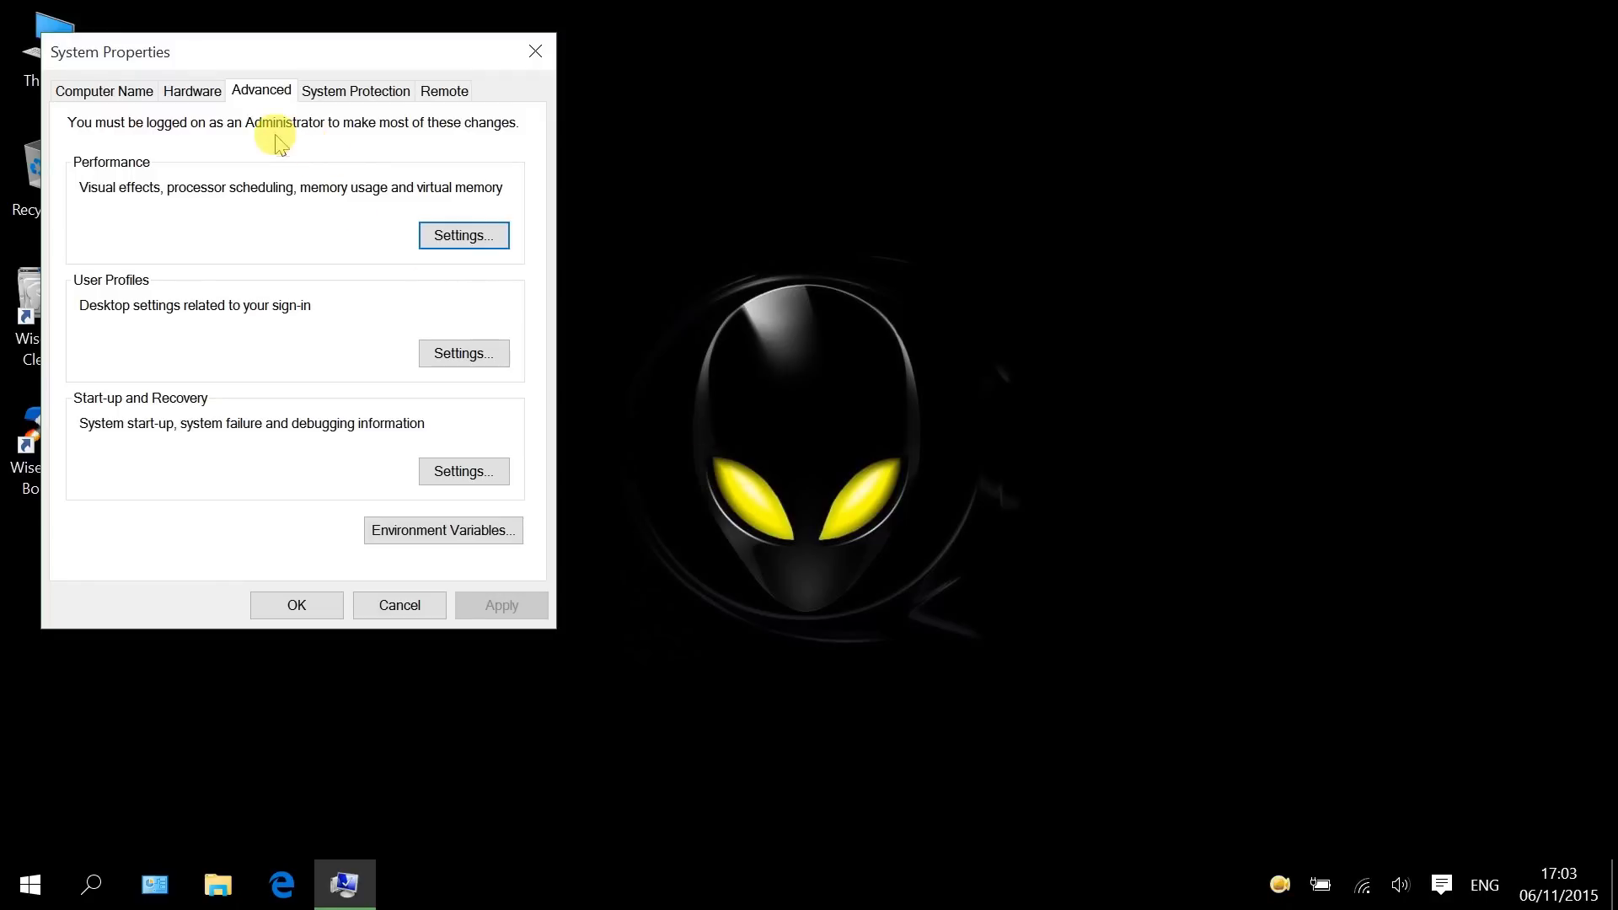
click(462, 238)
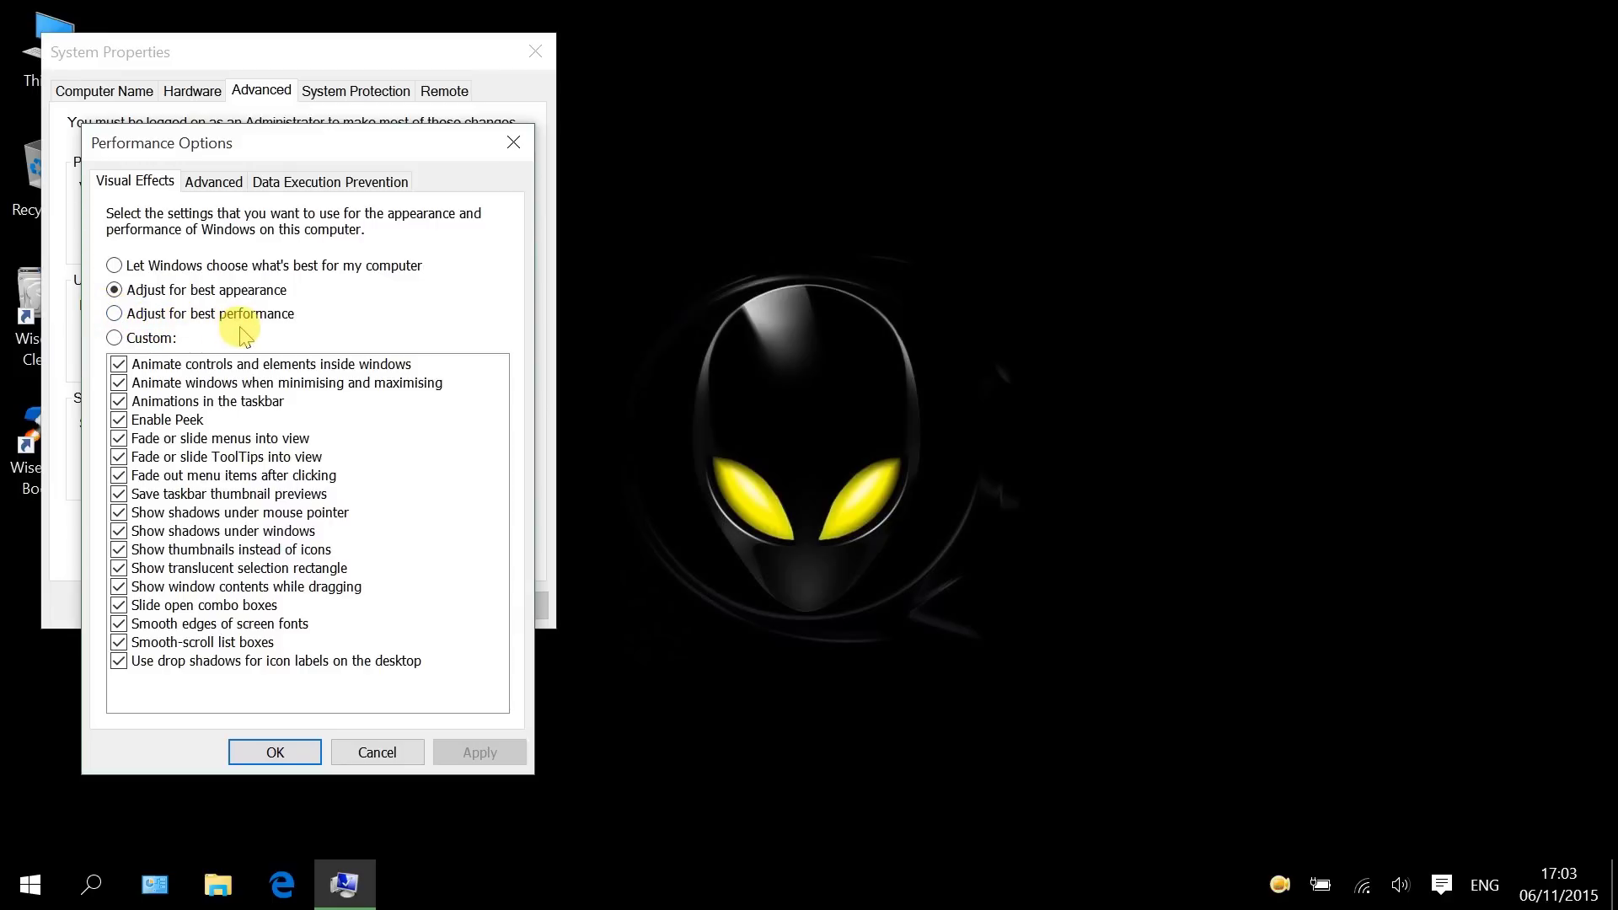
click(118, 314)
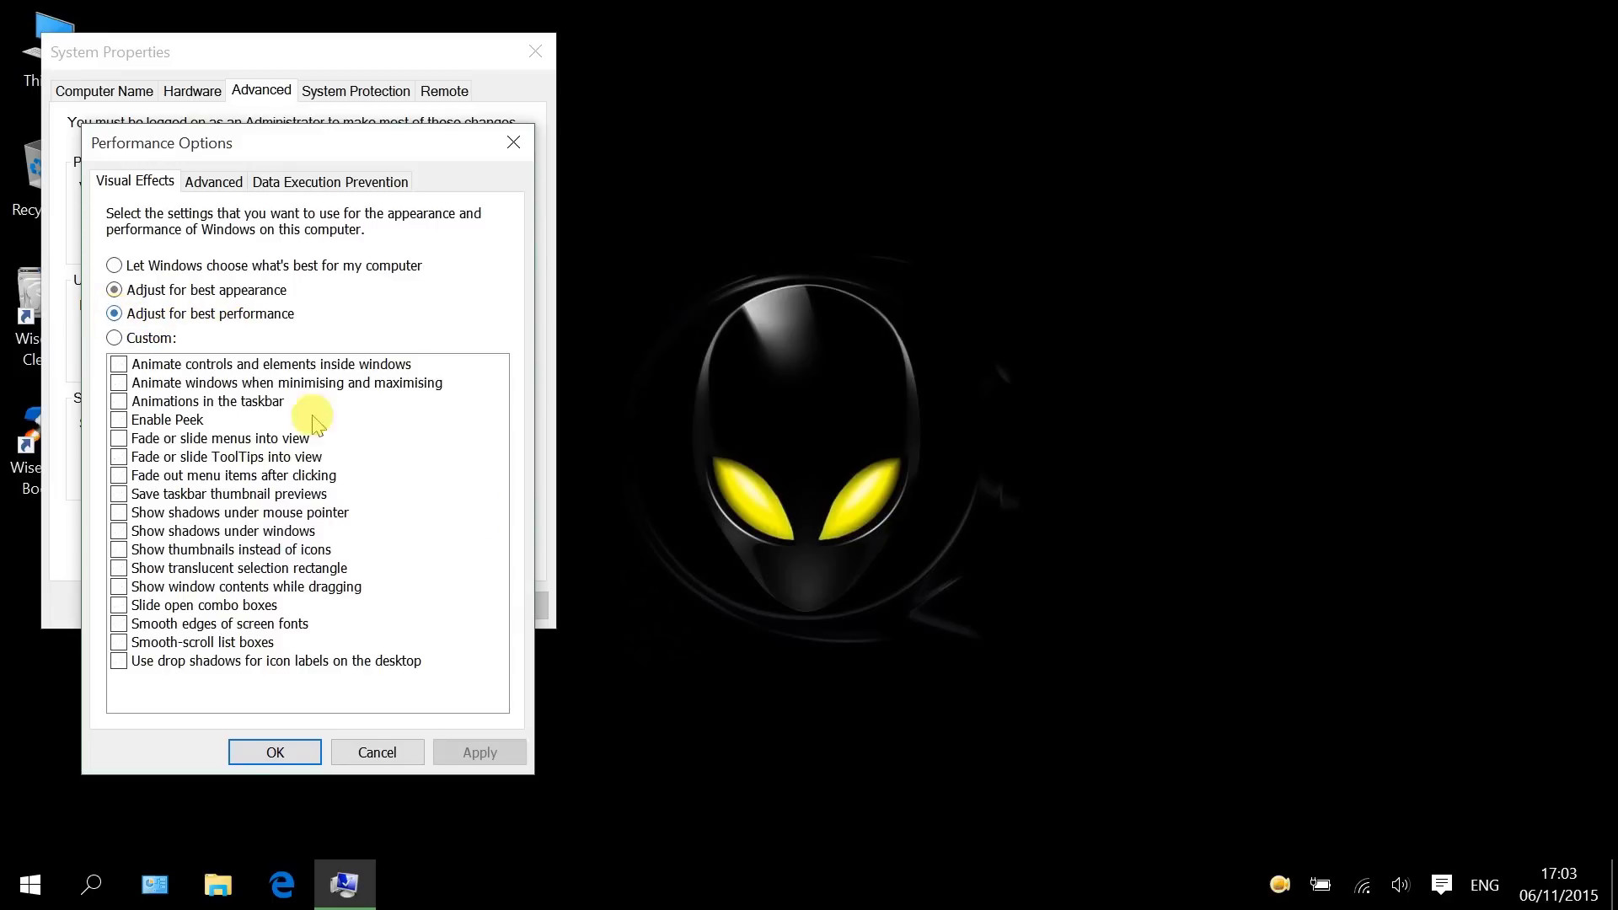
click(275, 753)
click(301, 606)
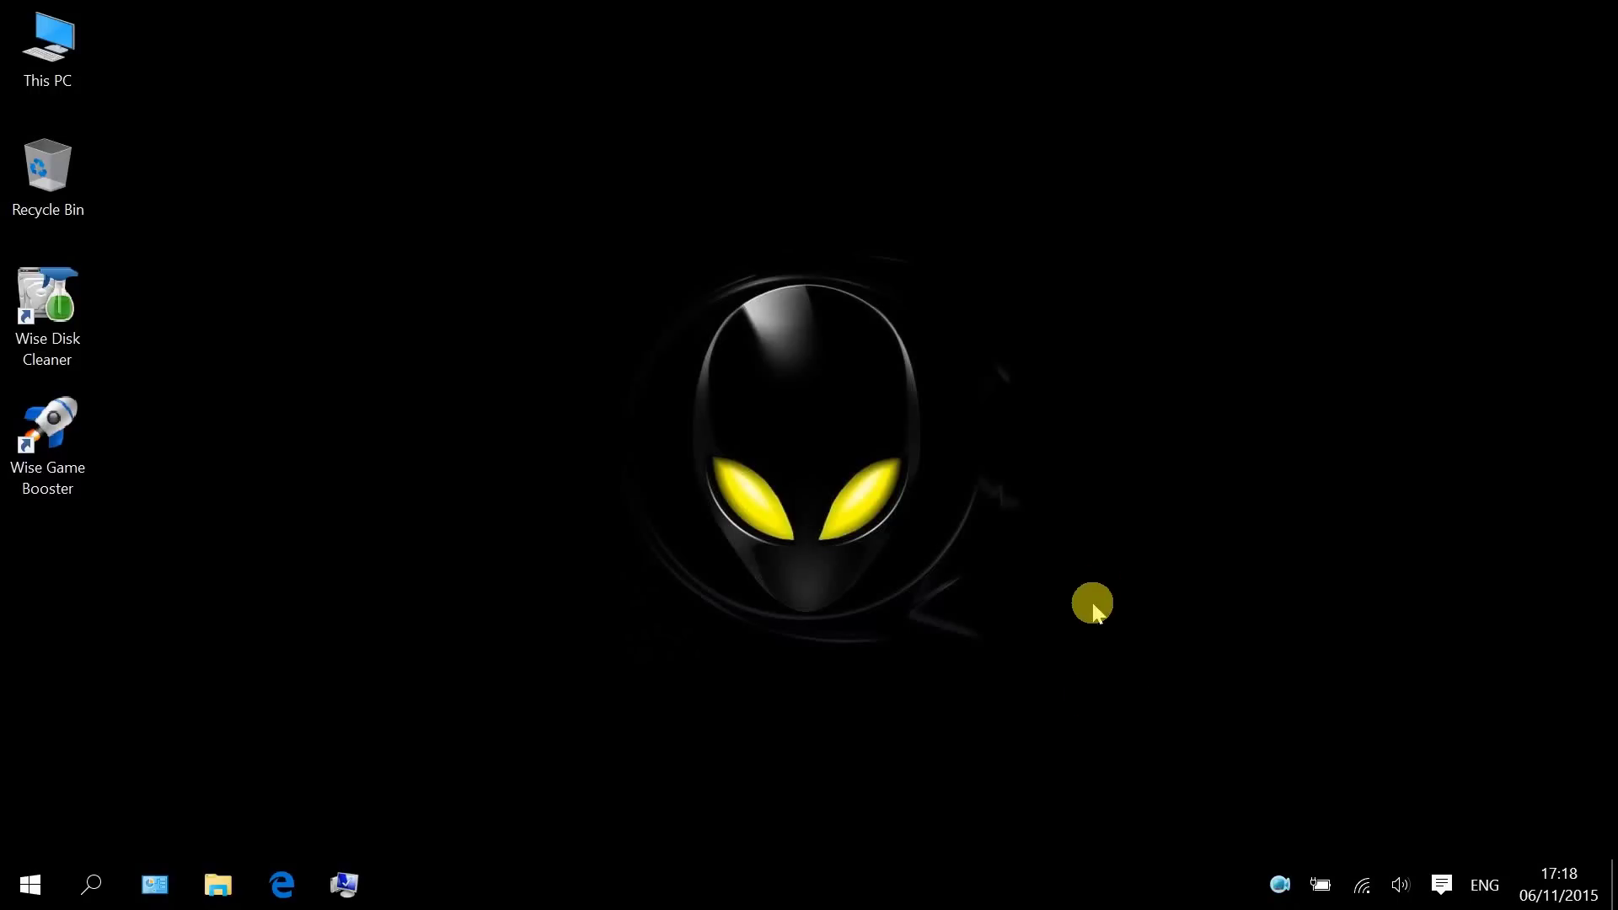
- Select the High performance plan in Control Panel's Power Options, then close the window
click(154, 898)
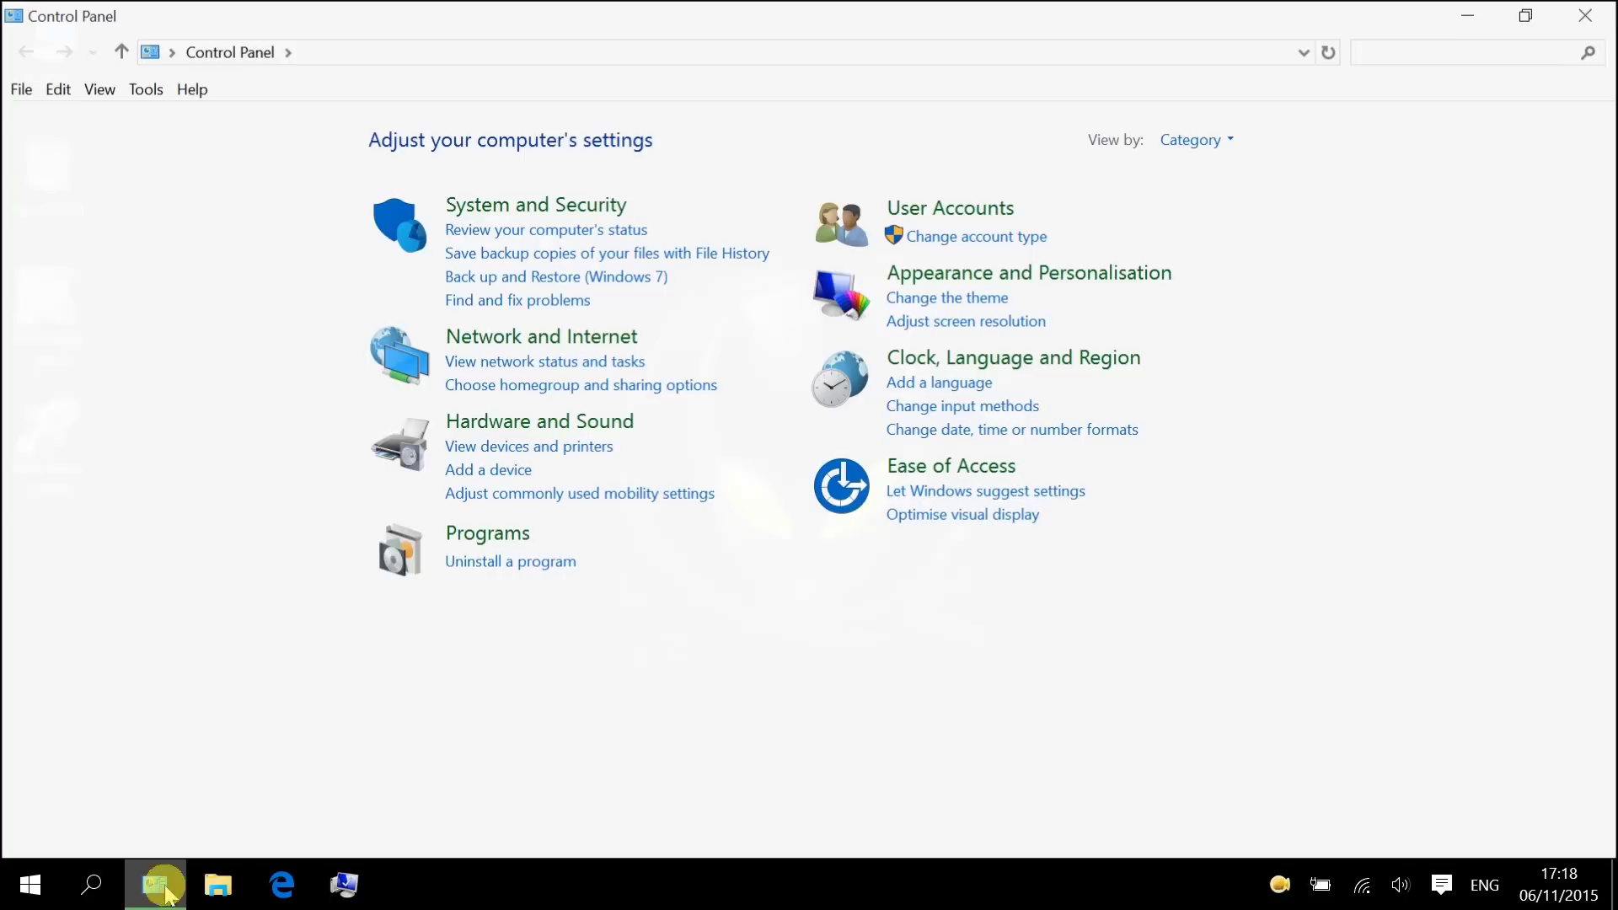
click(288, 53)
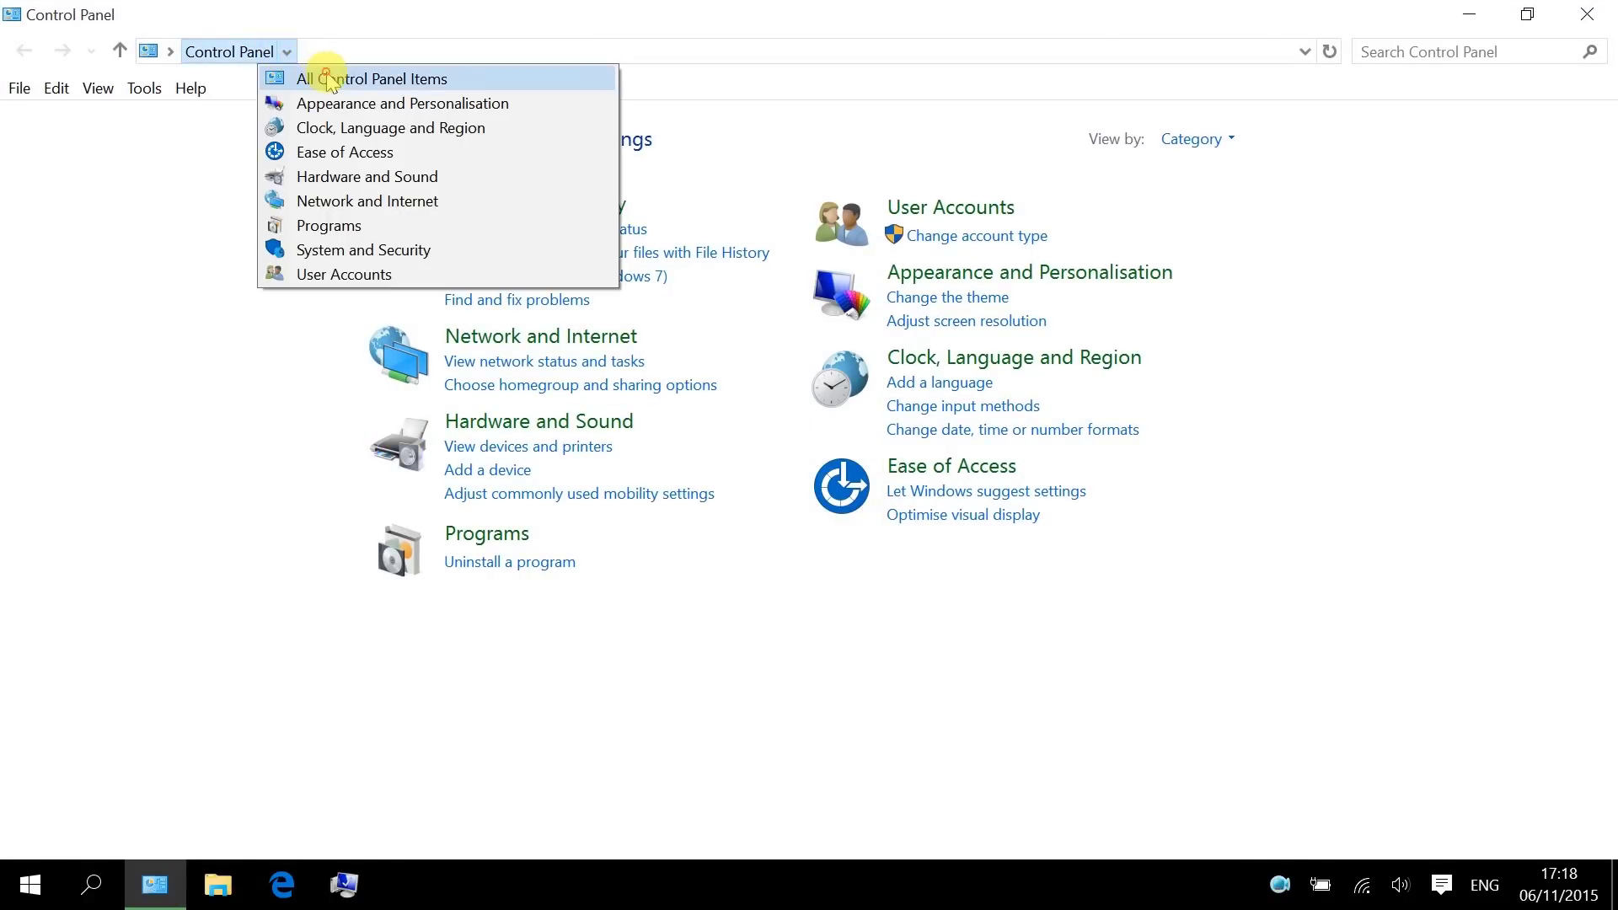
click(320, 76)
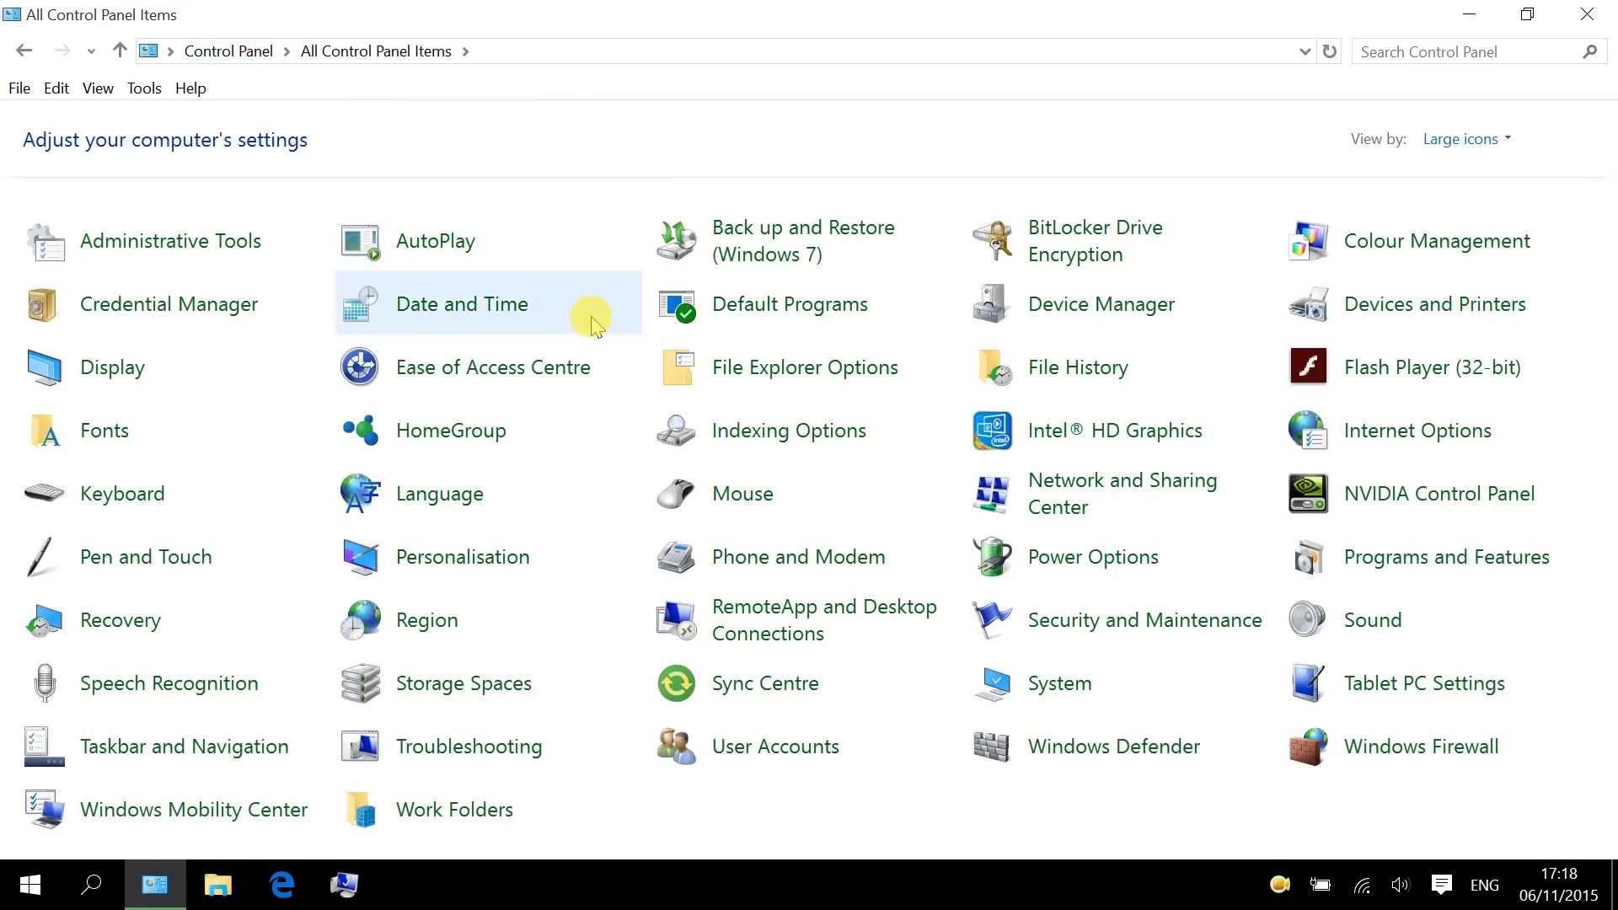
click(1137, 553)
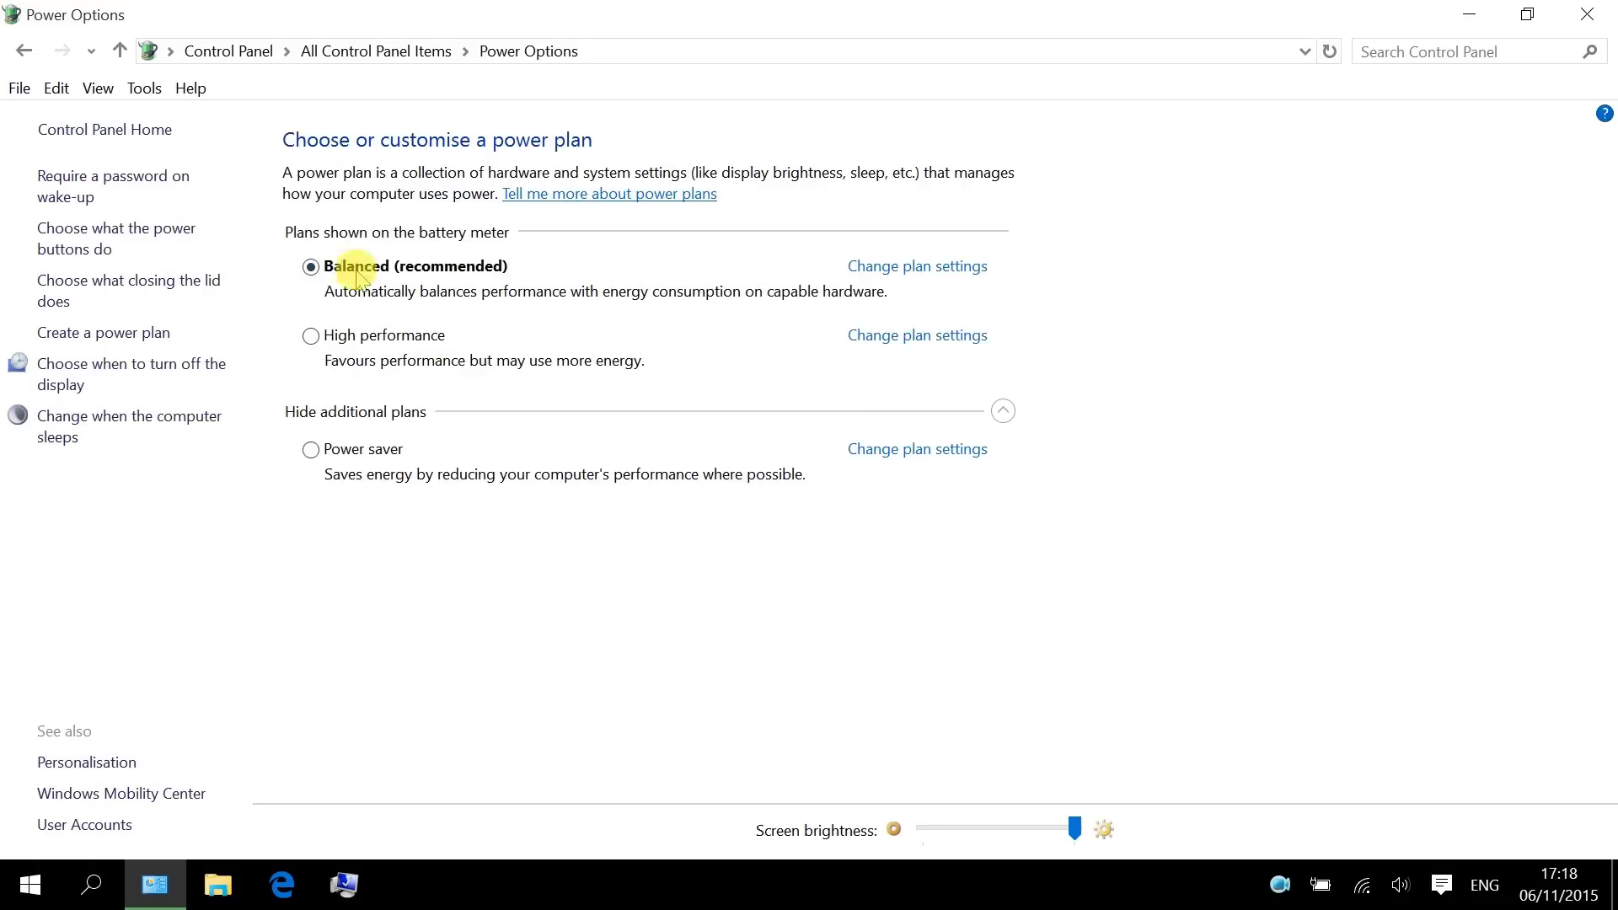
click(311, 337)
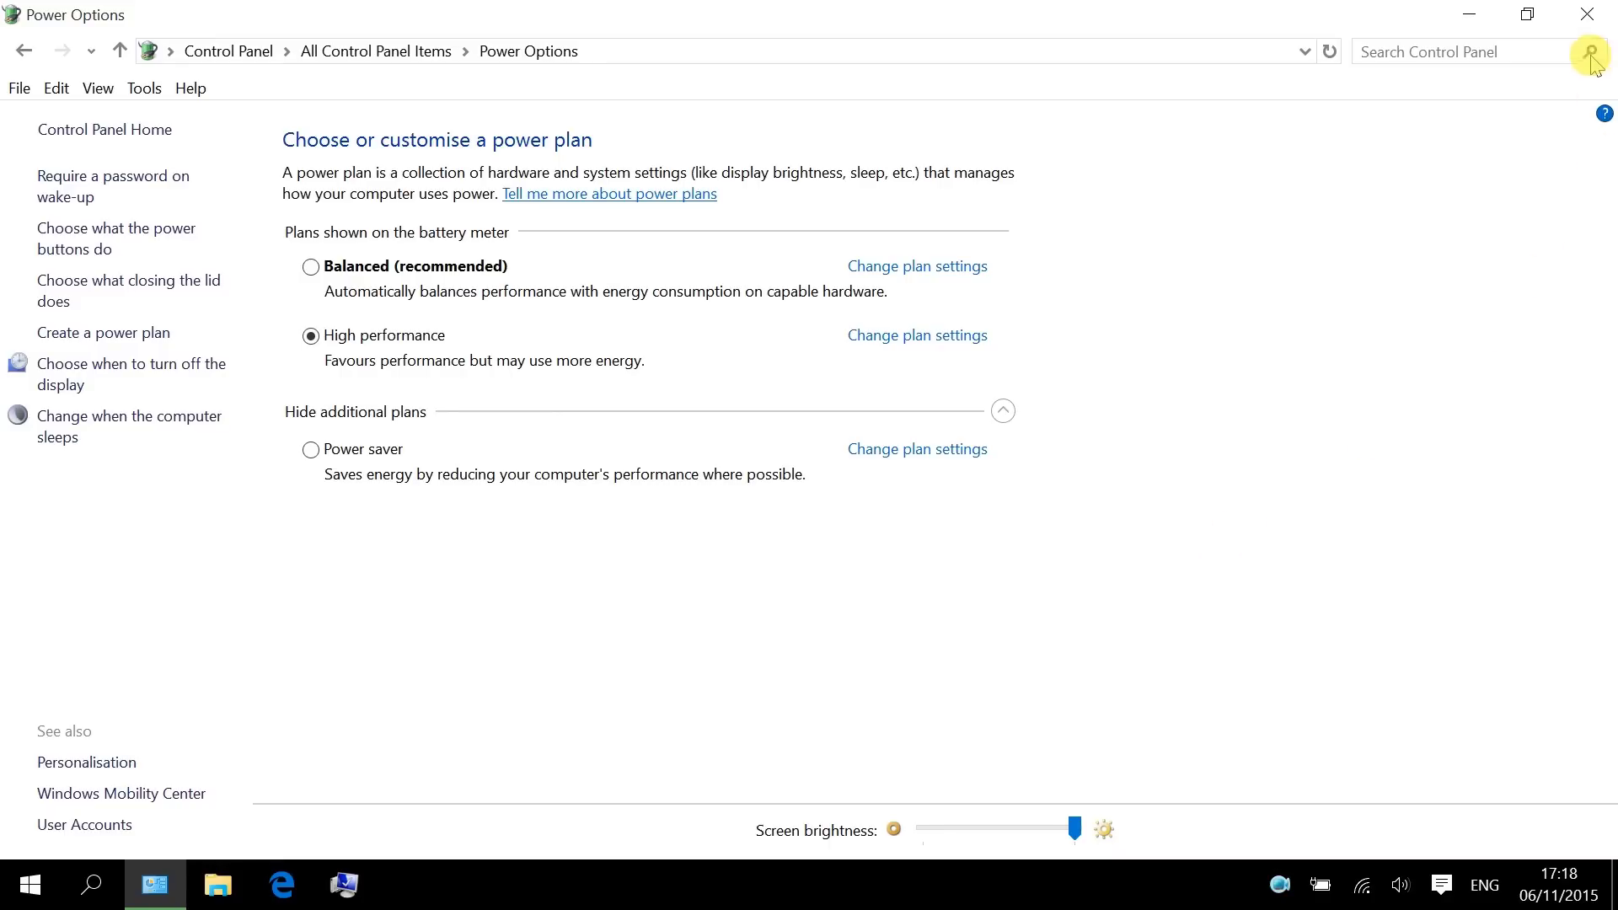
click(1587, 14)
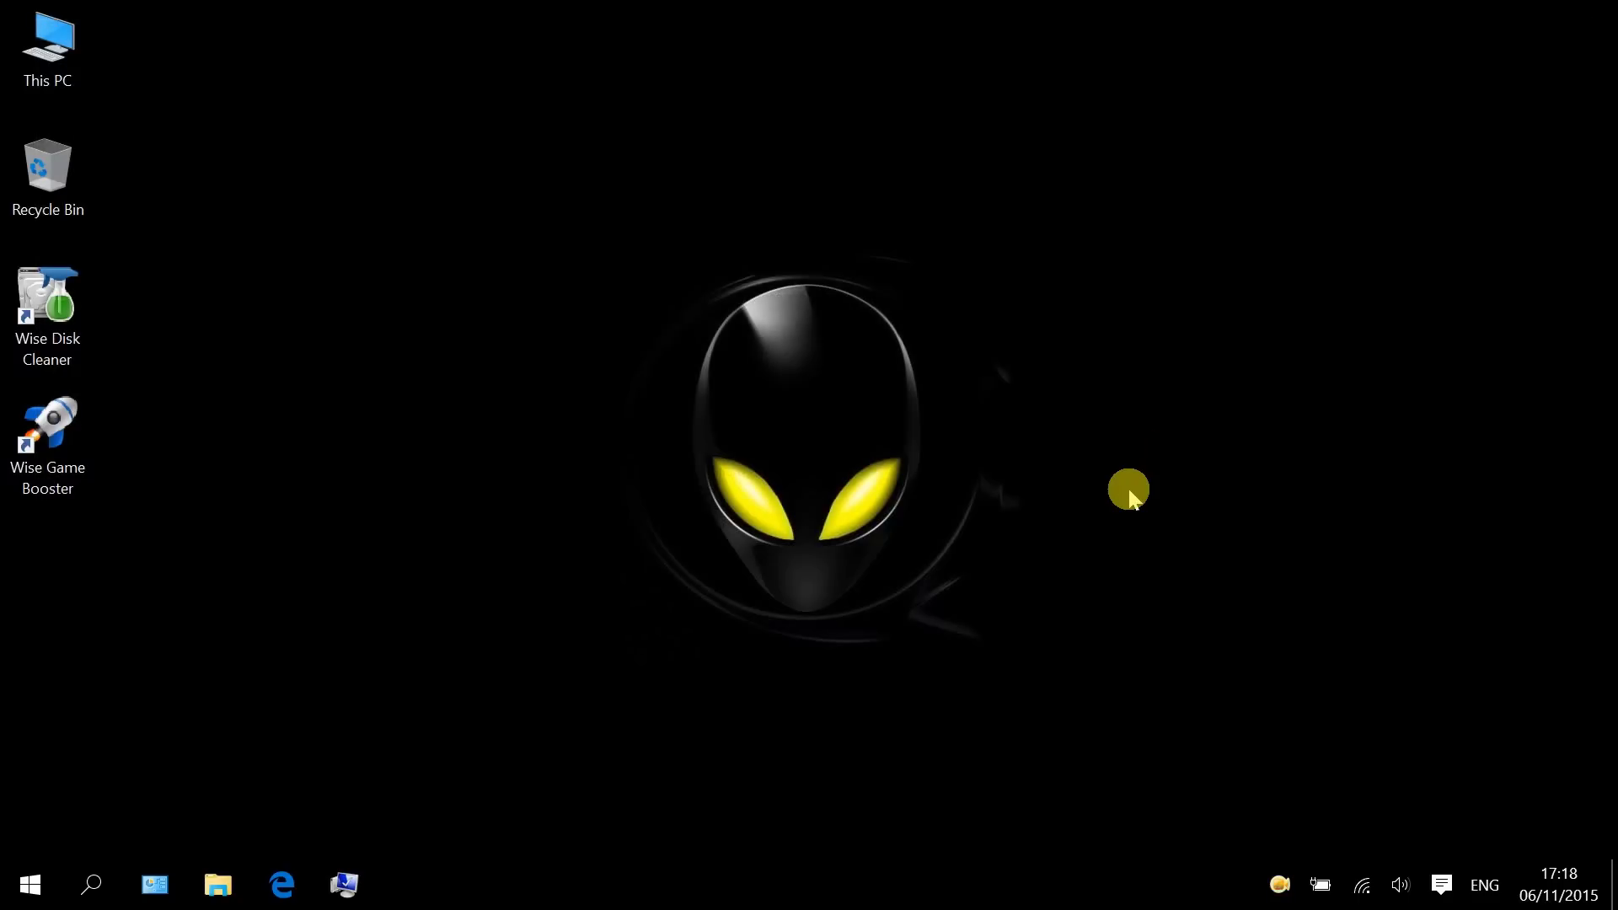